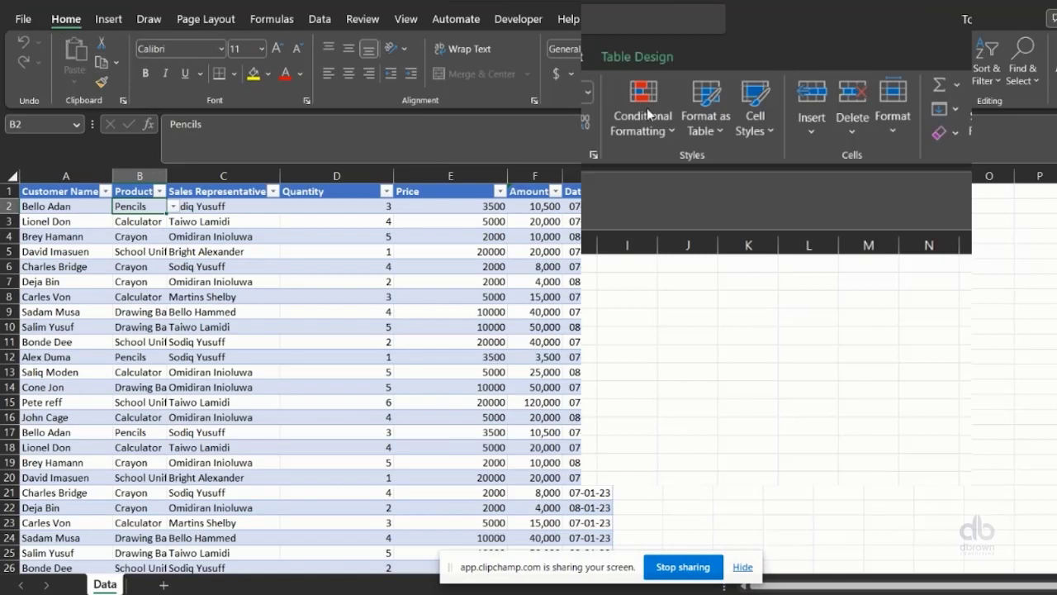
Look through the conditional formatting options: highlight cells, top/bottom rules, data bars, color scales, icon sets and clear rules
click(644, 132)
mouse_move(745, 172)
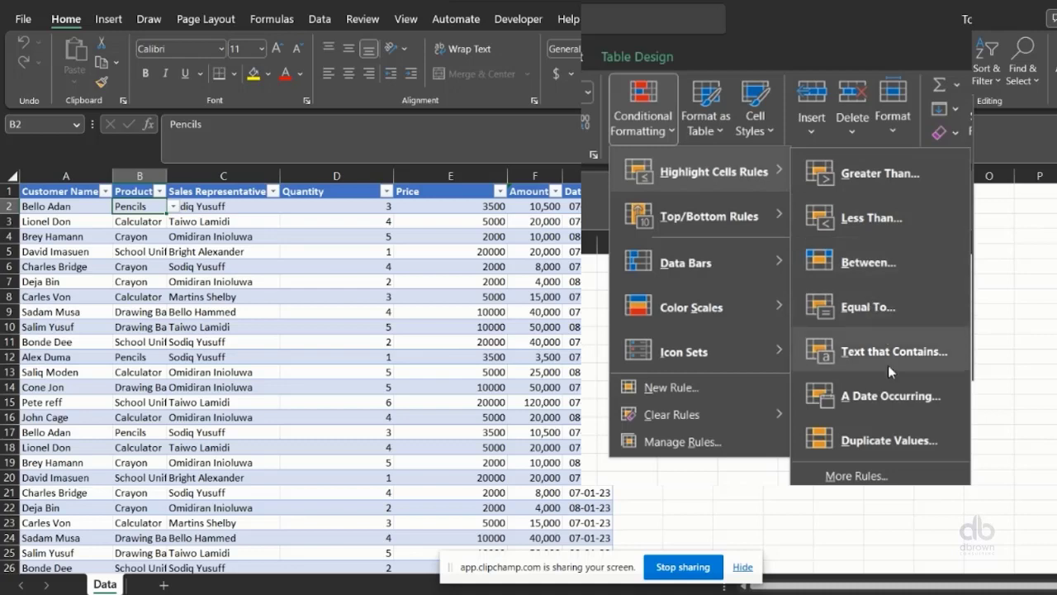
mouse_move(758, 216)
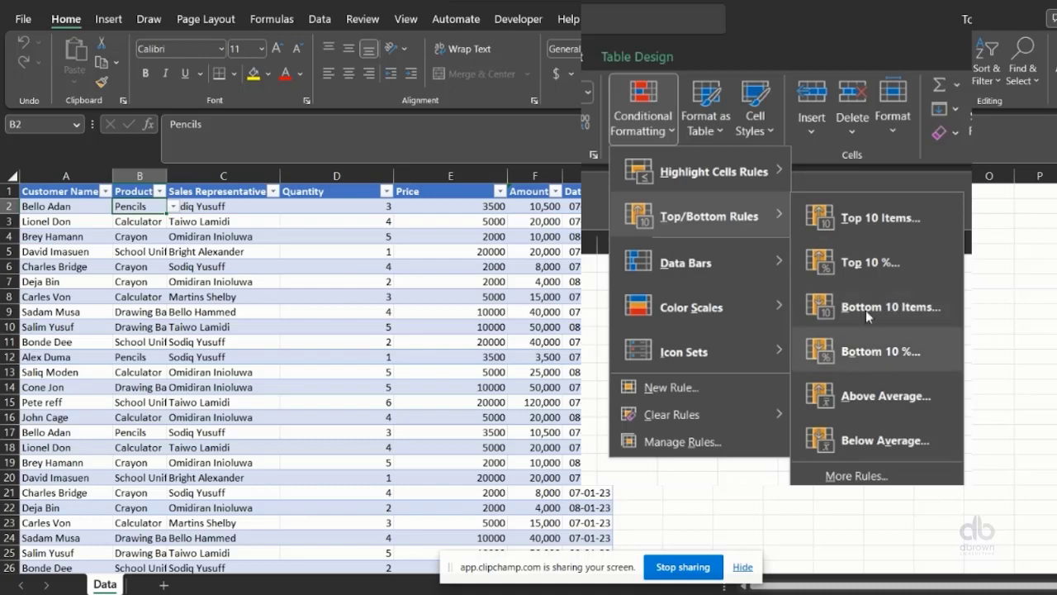
mouse_move(748, 264)
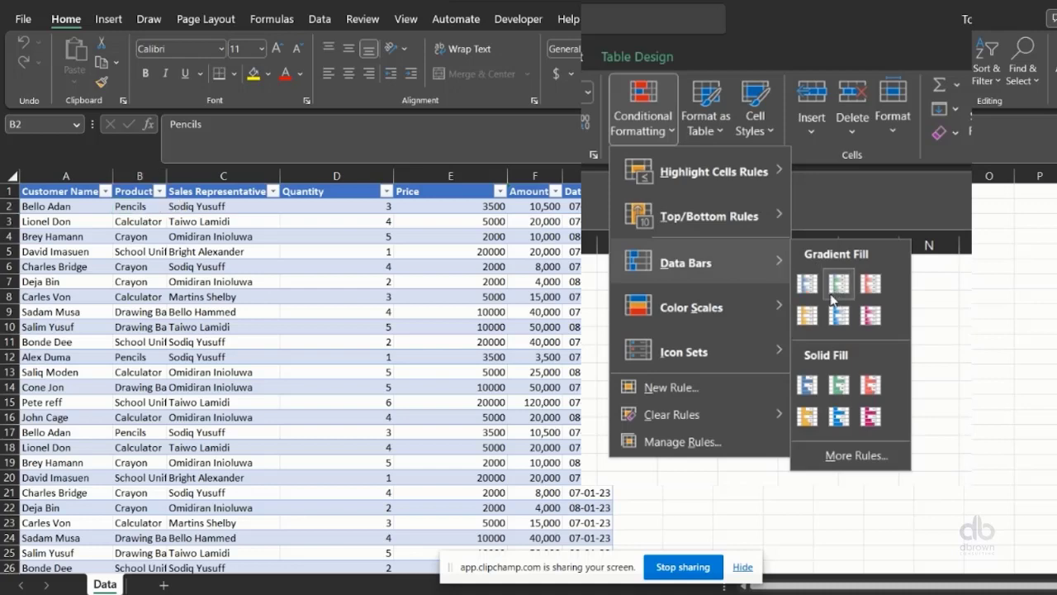
mouse_move(765, 309)
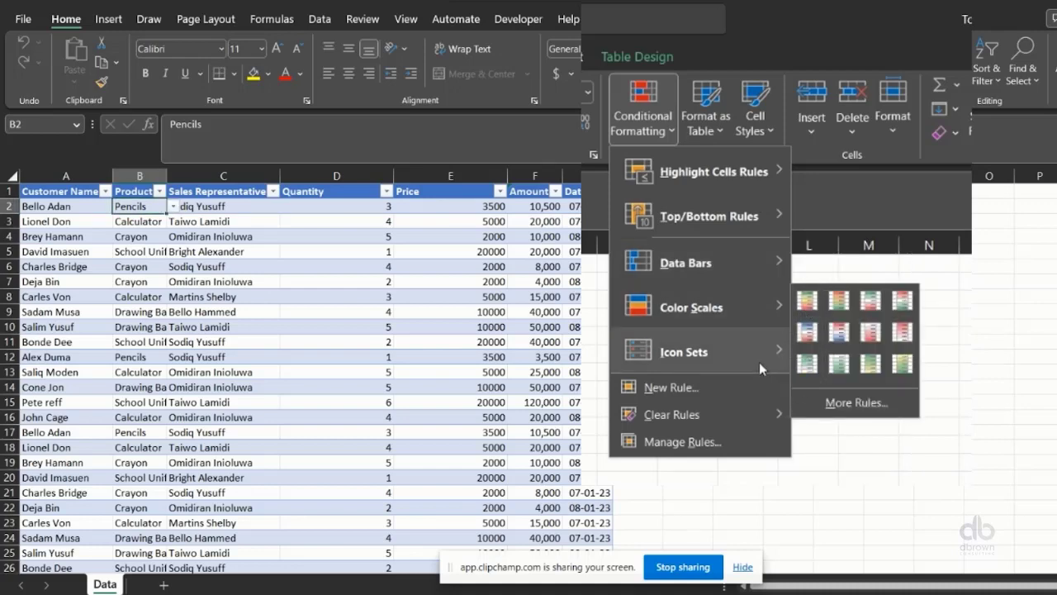
mouse_move(763, 367)
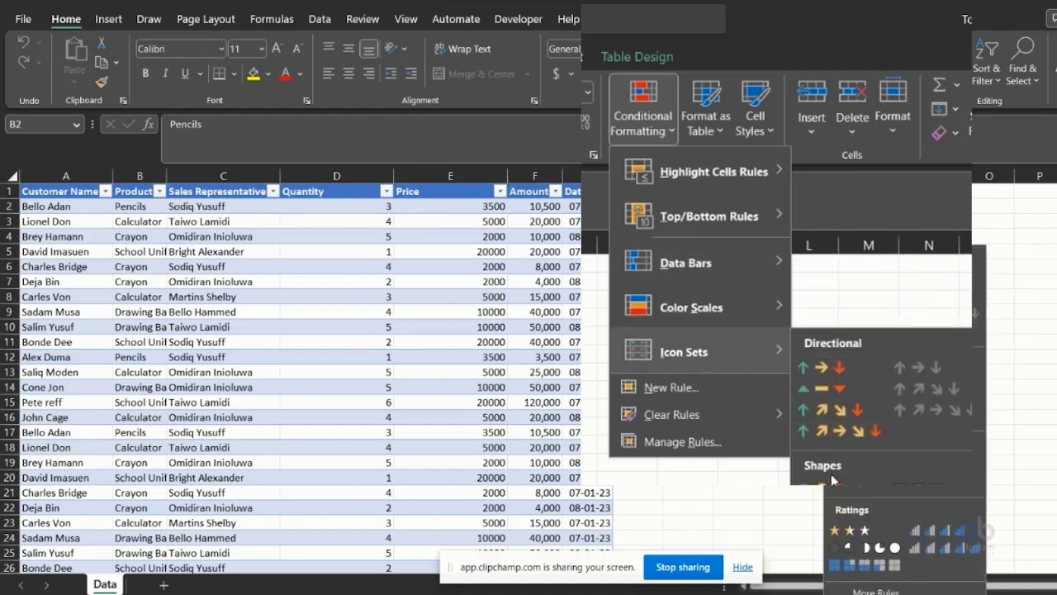
mouse_move(769, 415)
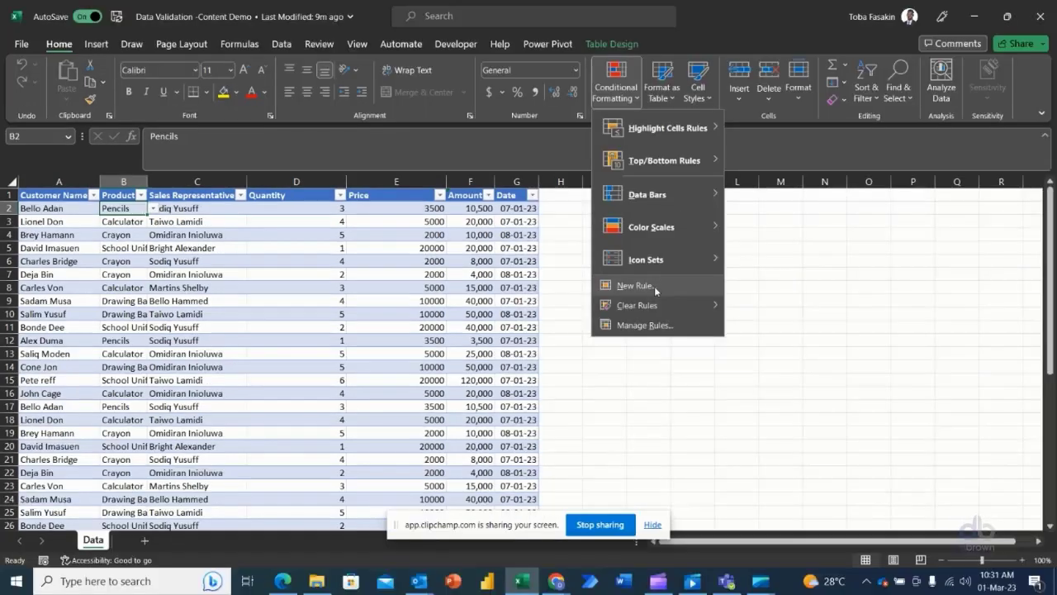
Examine the new-rule types for cell contents, formulas, unique or duplicate values and above or below average, then discard the rule
click(696, 389)
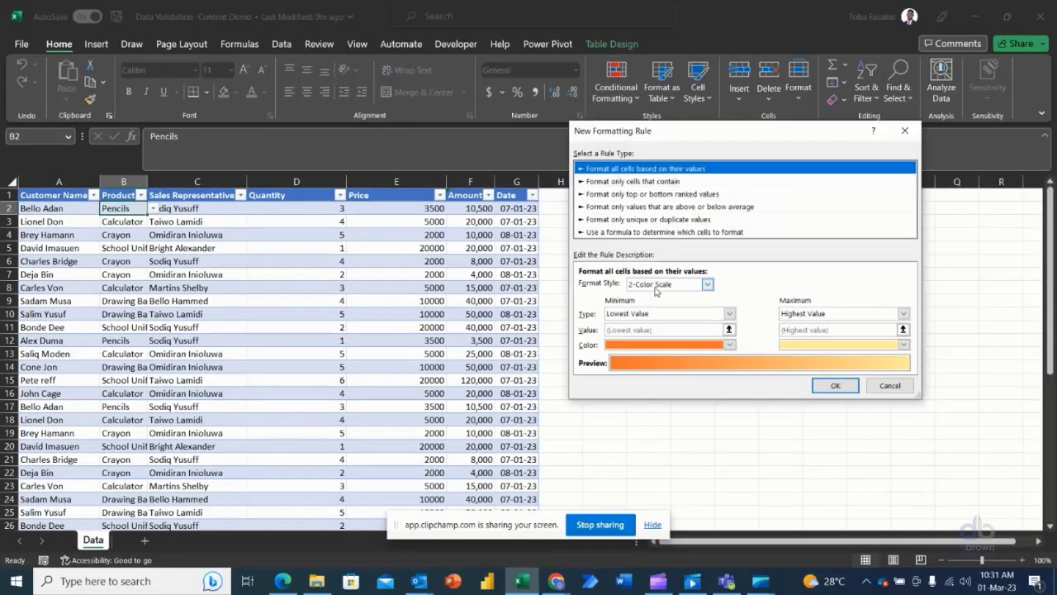
click(663, 183)
click(641, 284)
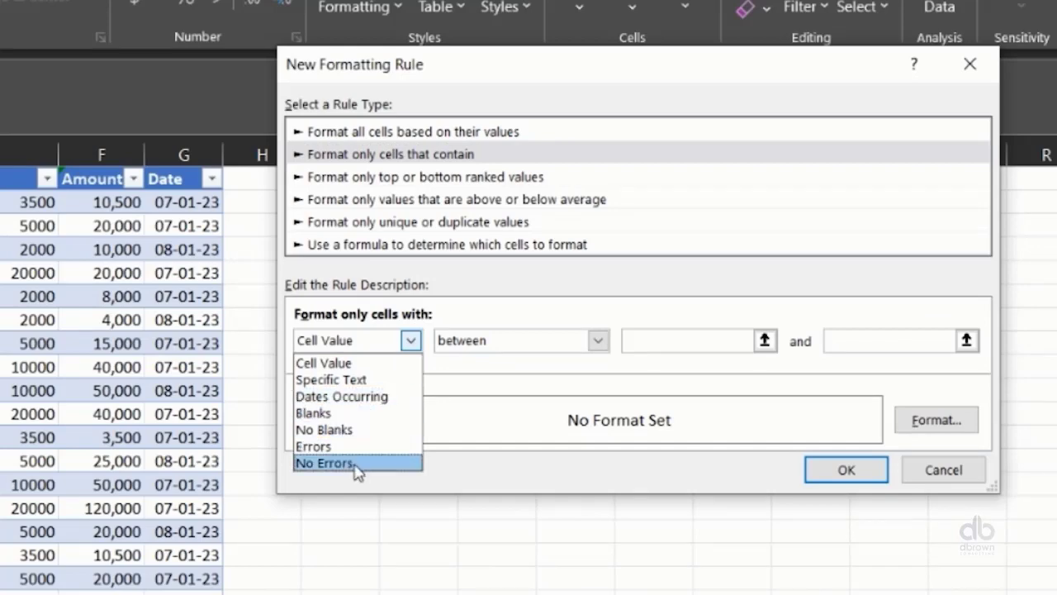
click(499, 245)
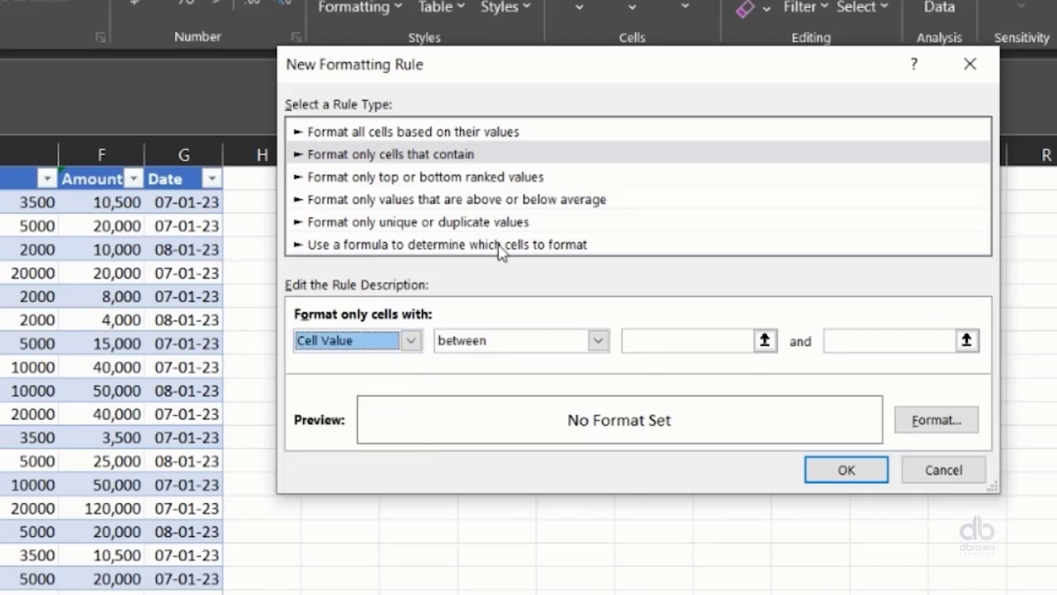
click(498, 244)
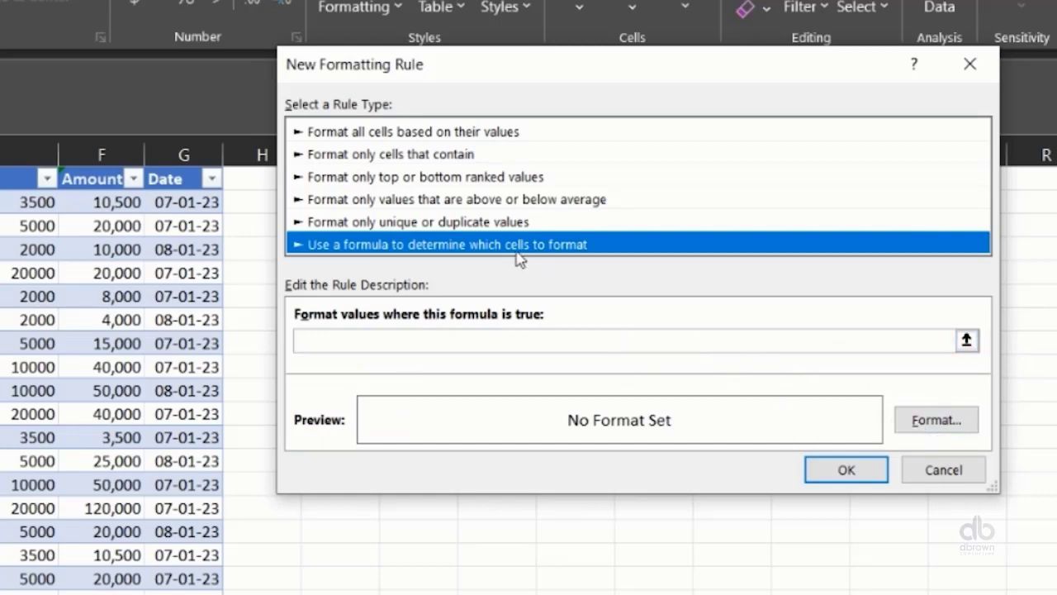
click(447, 223)
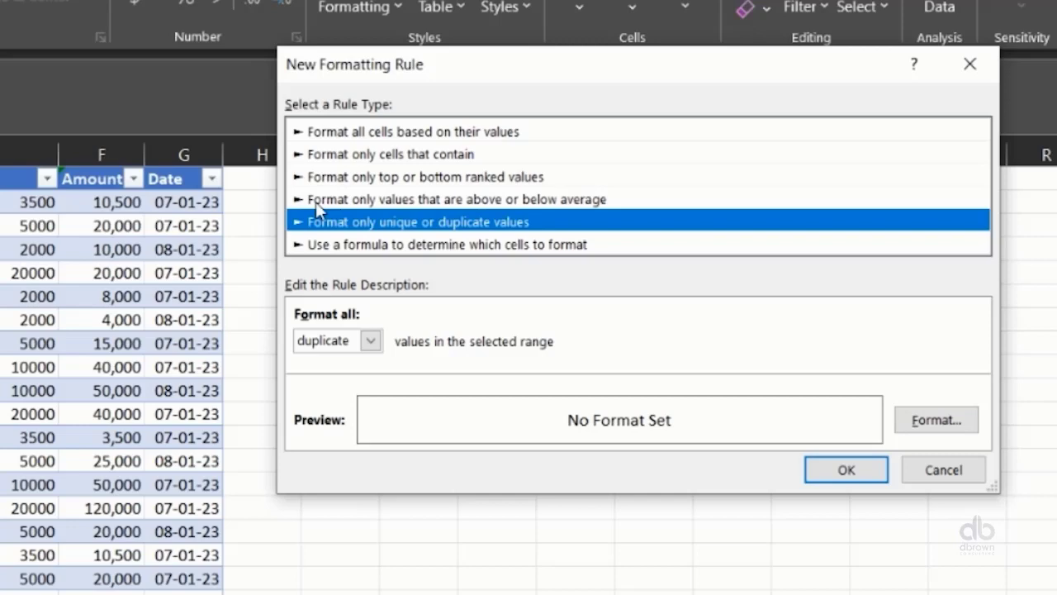
click(356, 201)
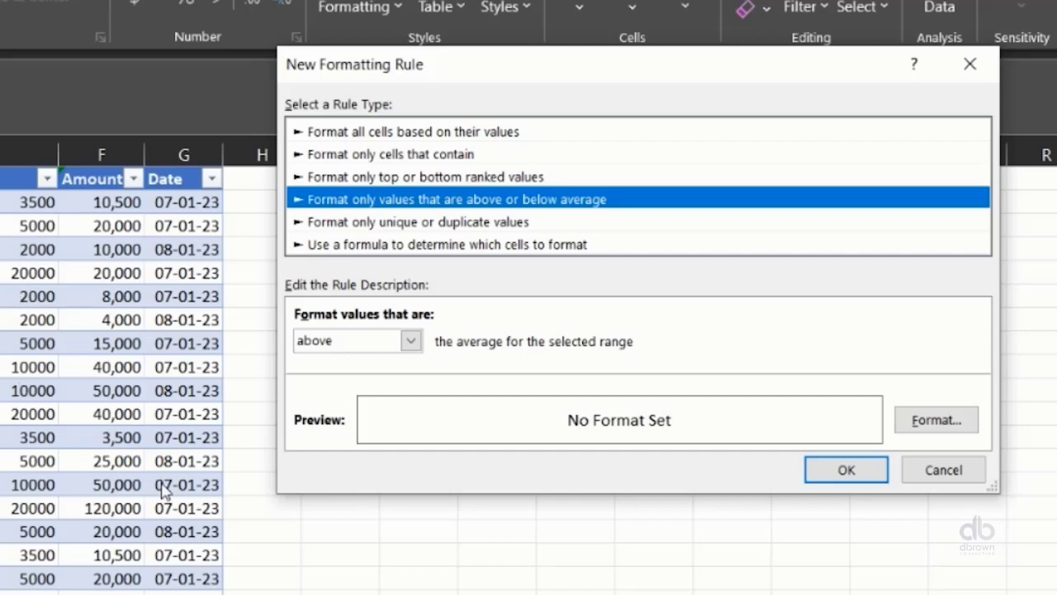
click(925, 470)
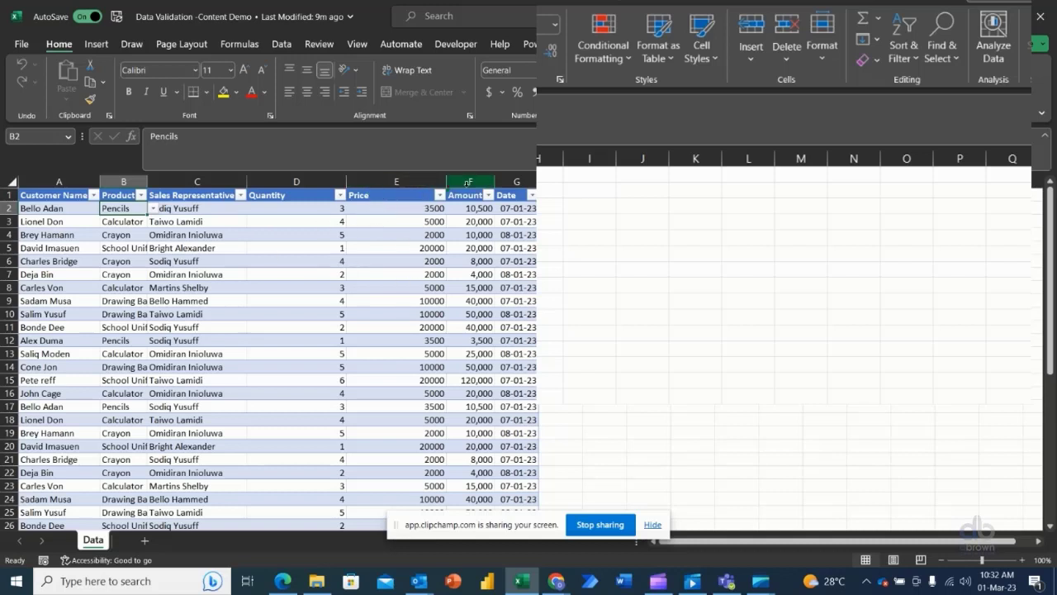
Start a new conditional formatting rule on the Amount column's data that formats only cells containing Blanks
click(466, 188)
click(468, 189)
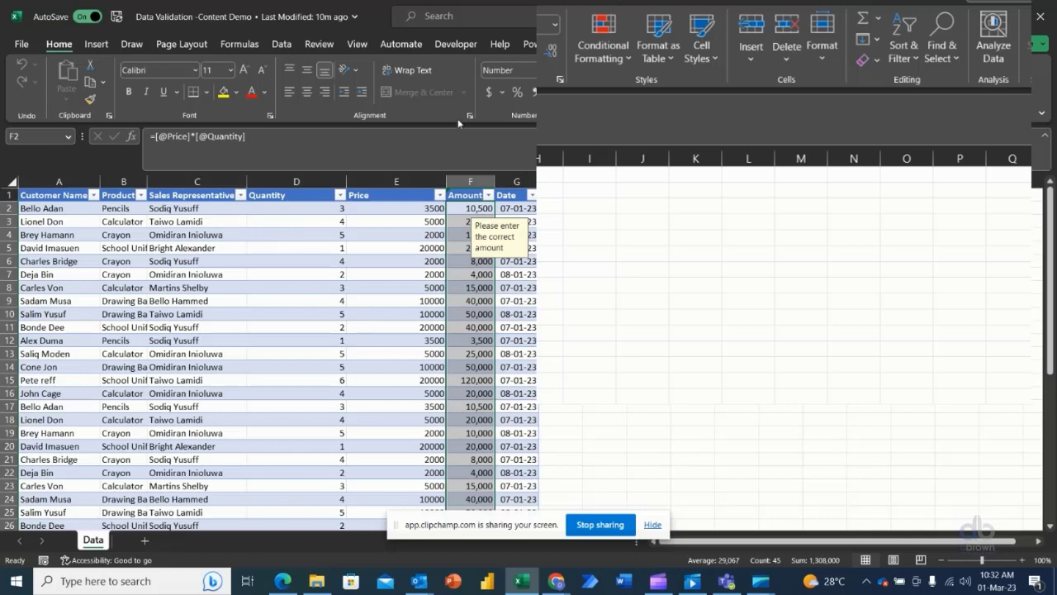
click(603, 41)
mouse_move(595, 95)
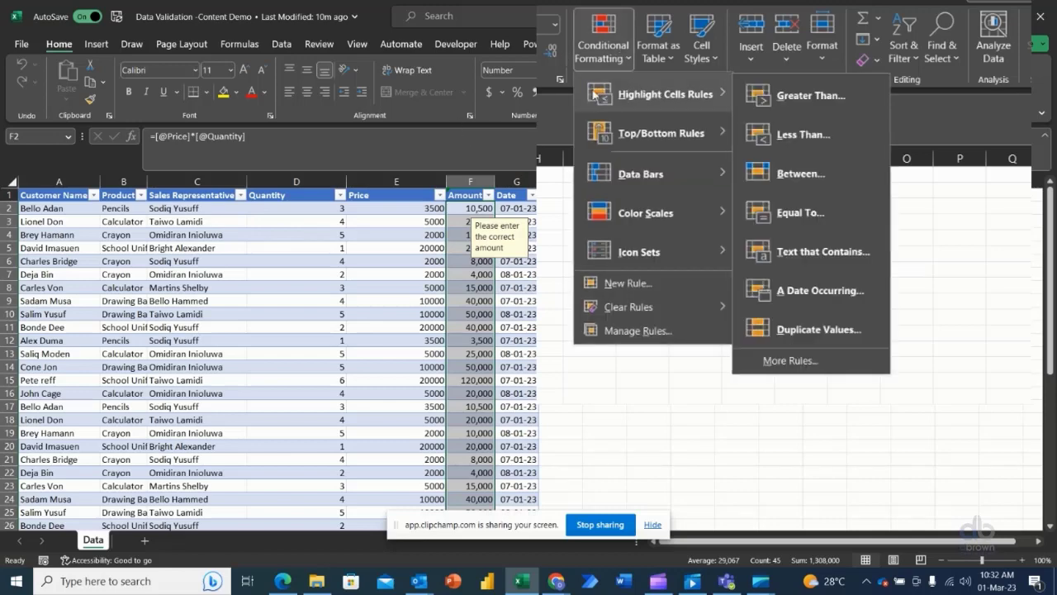
click(647, 287)
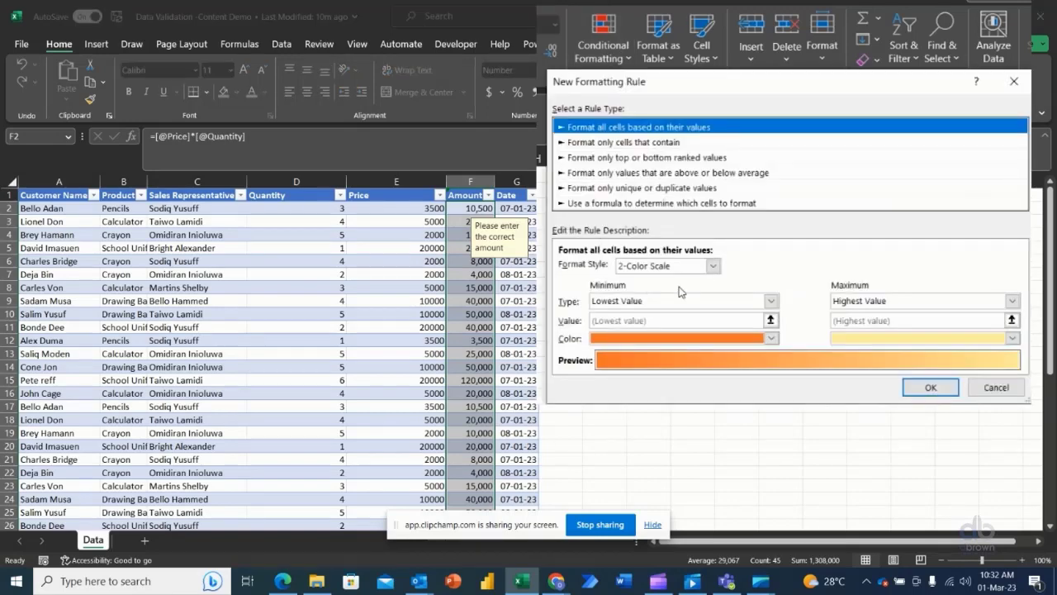
click(607, 146)
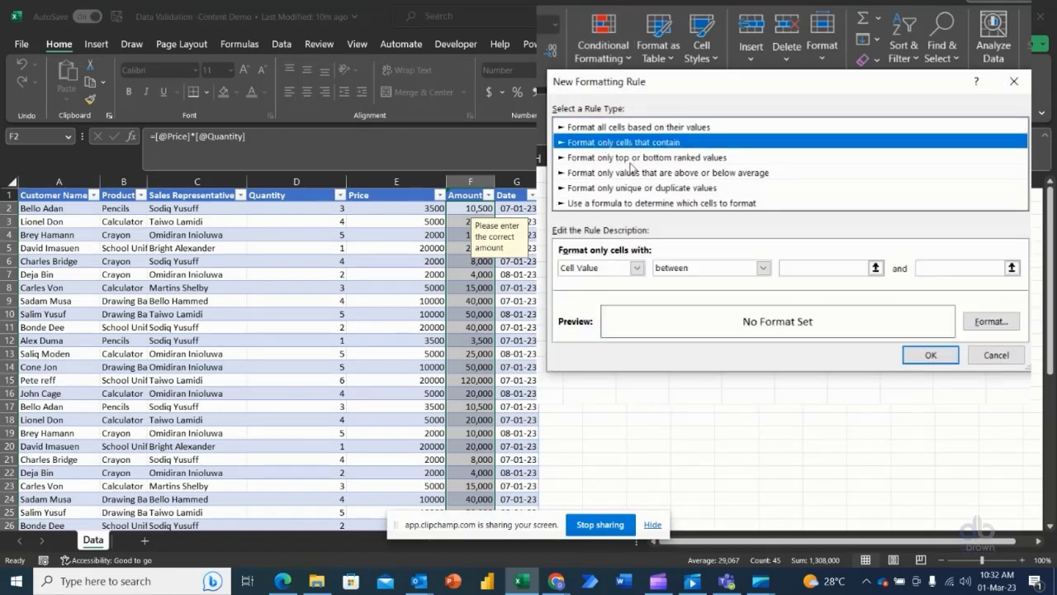
click(637, 270)
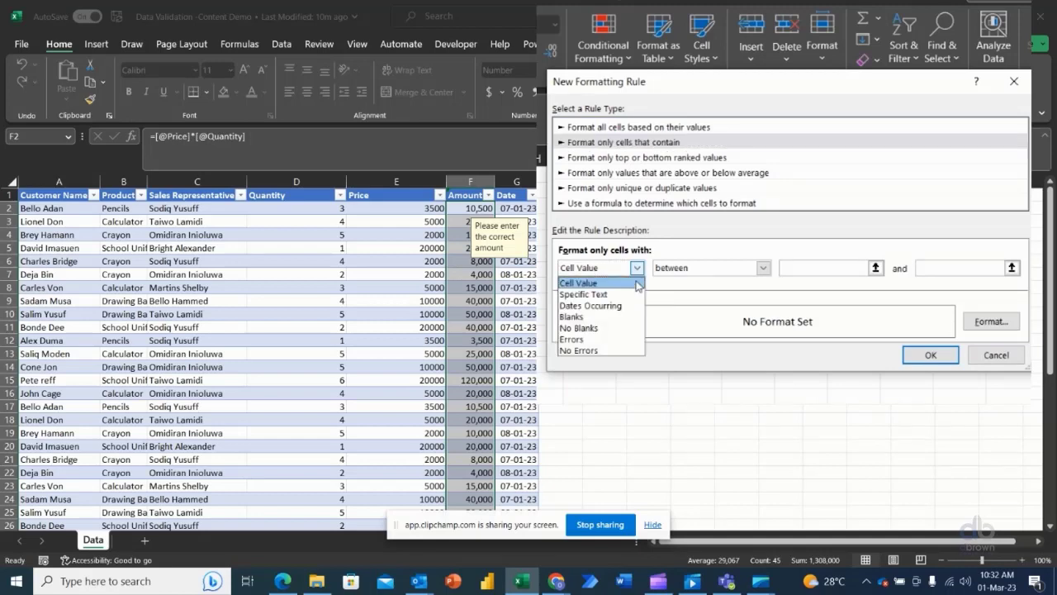
click(605, 317)
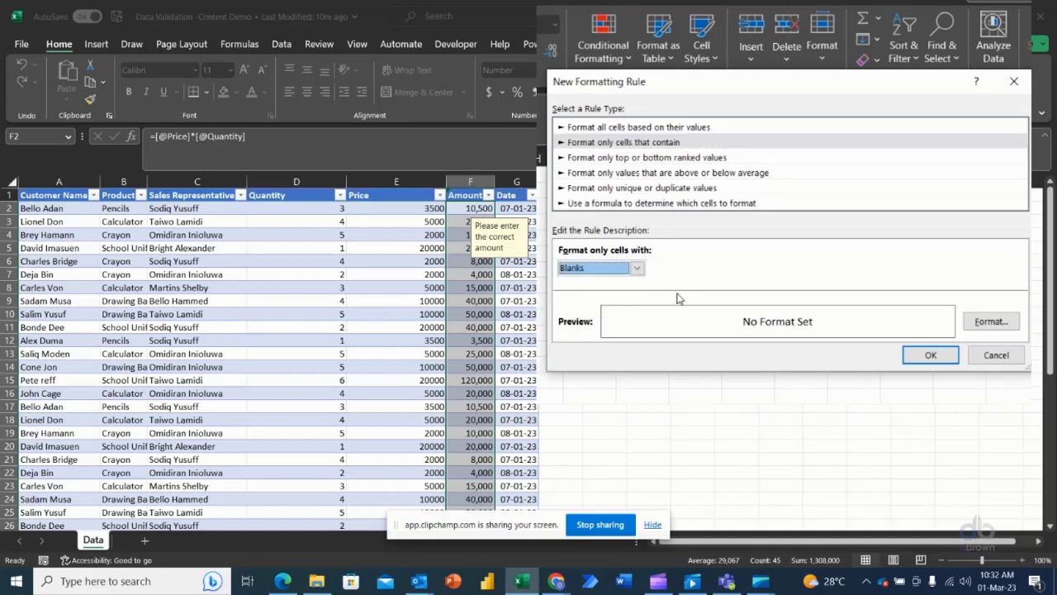
Give the blank-cell rule's format a red background fill
click(1004, 320)
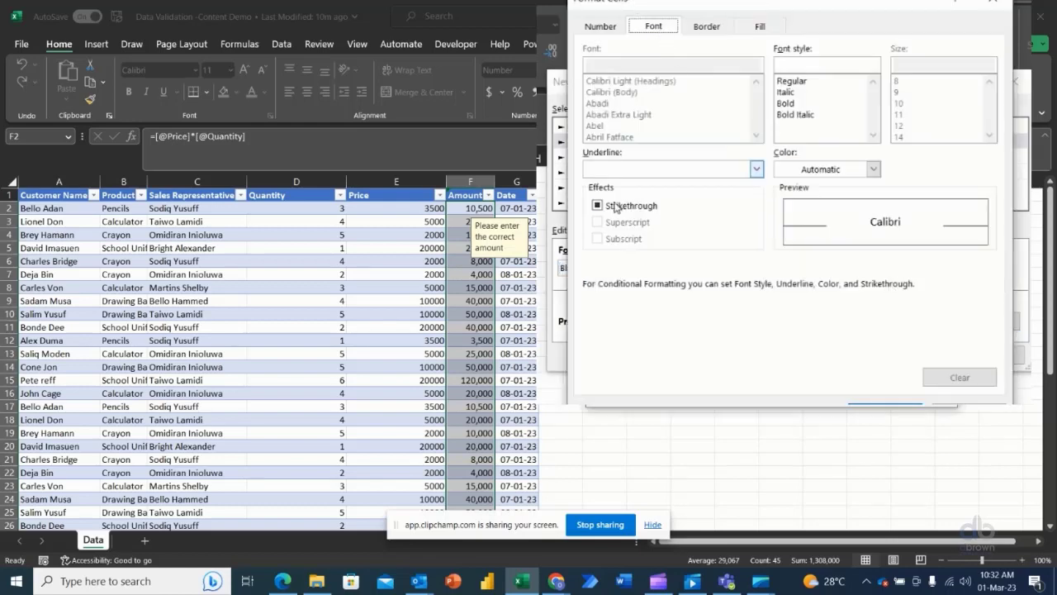
click(755, 30)
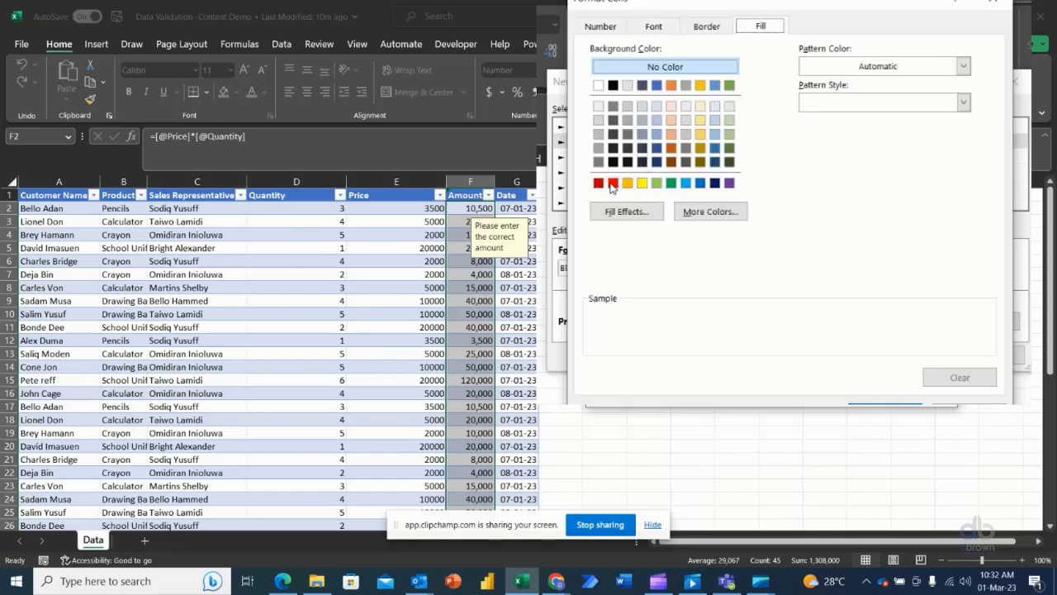
click(612, 183)
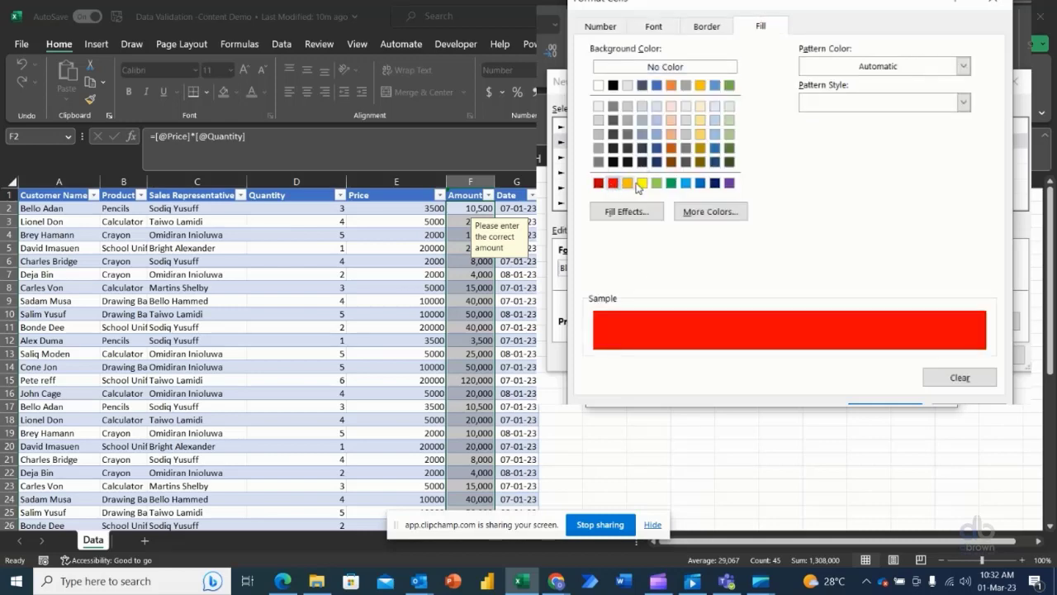
Set the rule's font color to black and apply the finished rule to the Amount column
click(654, 28)
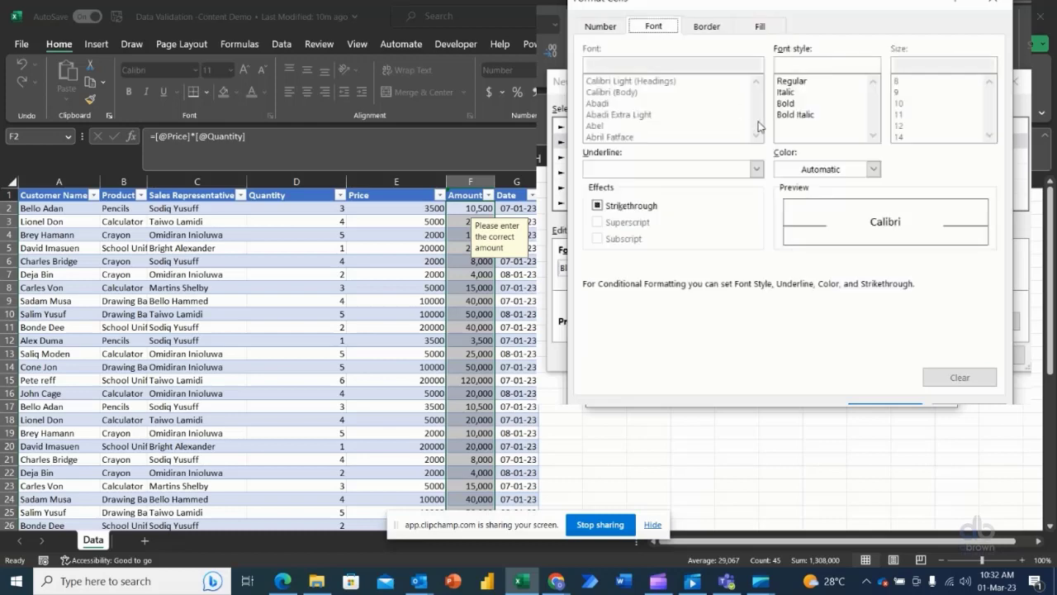
click(877, 170)
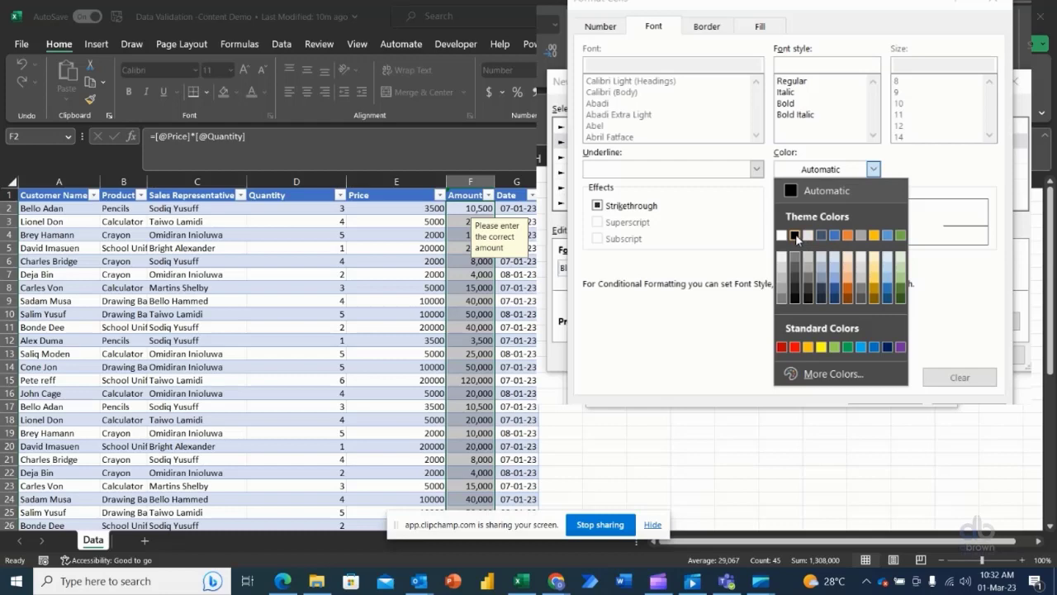
click(795, 237)
click(875, 169)
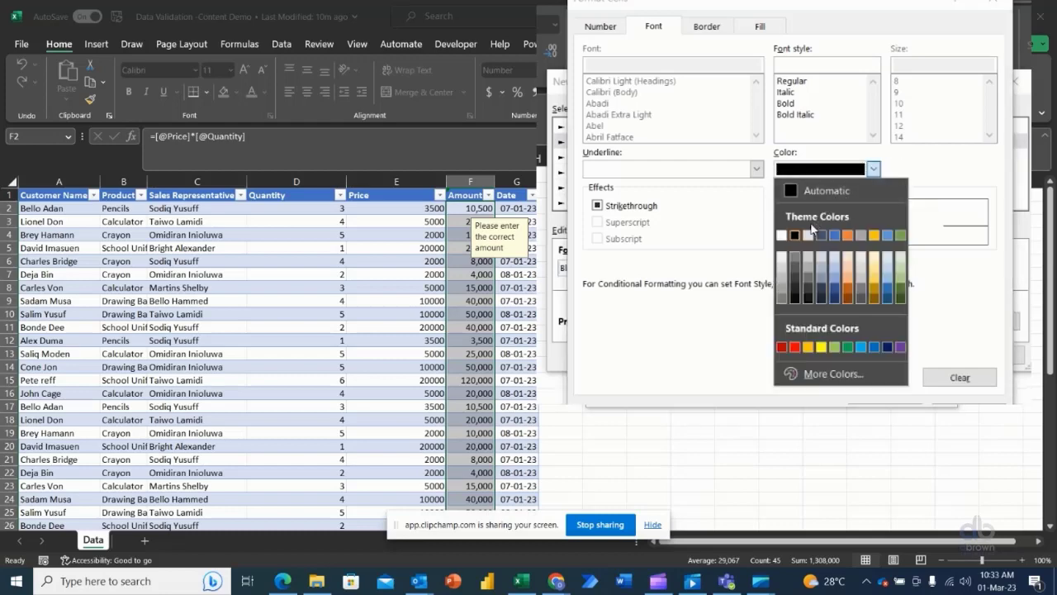
click(808, 236)
click(872, 171)
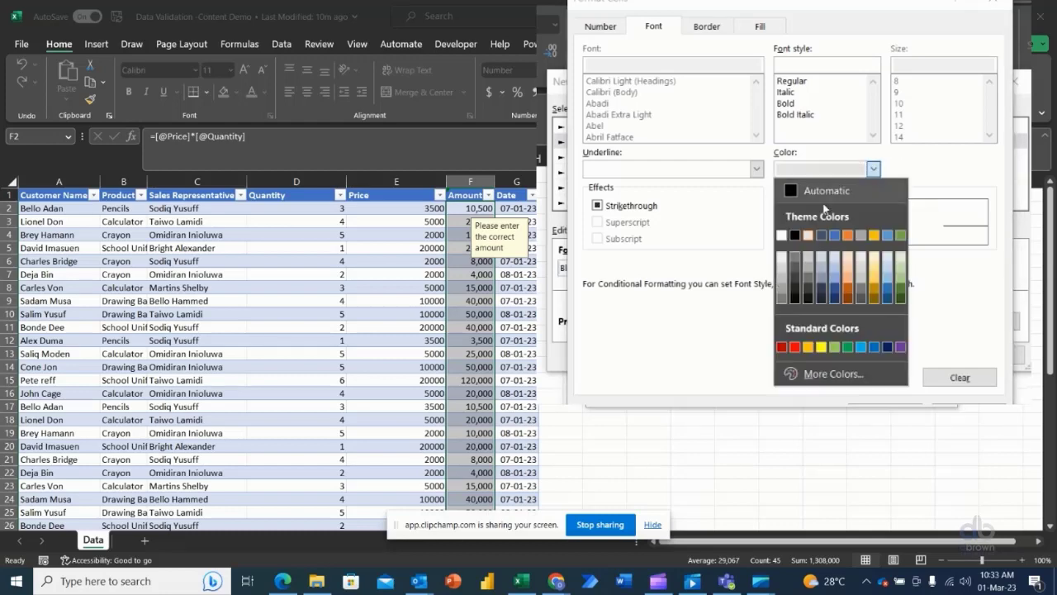
click(799, 240)
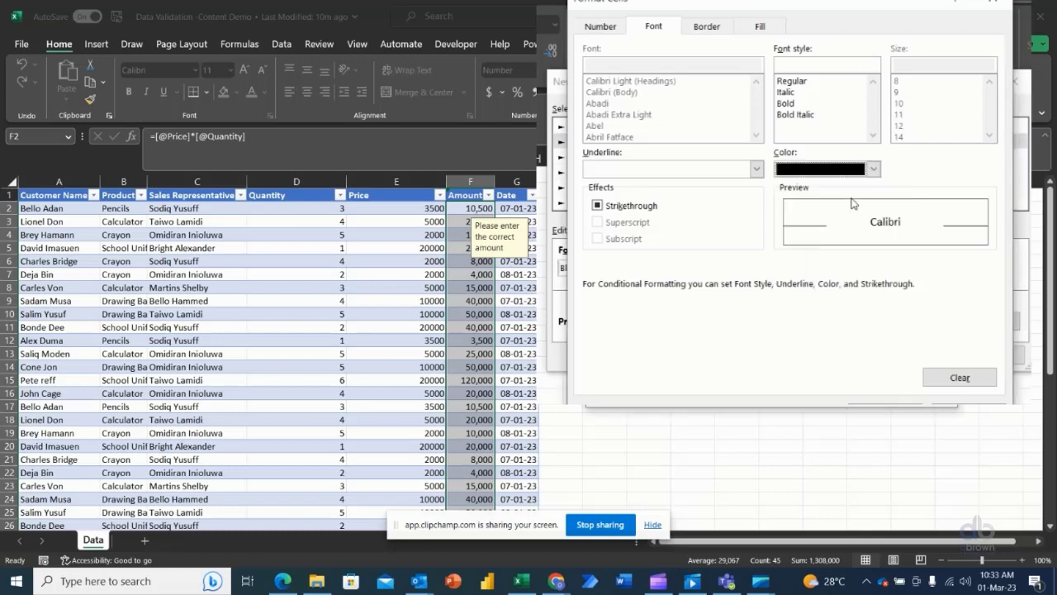
click(867, 407)
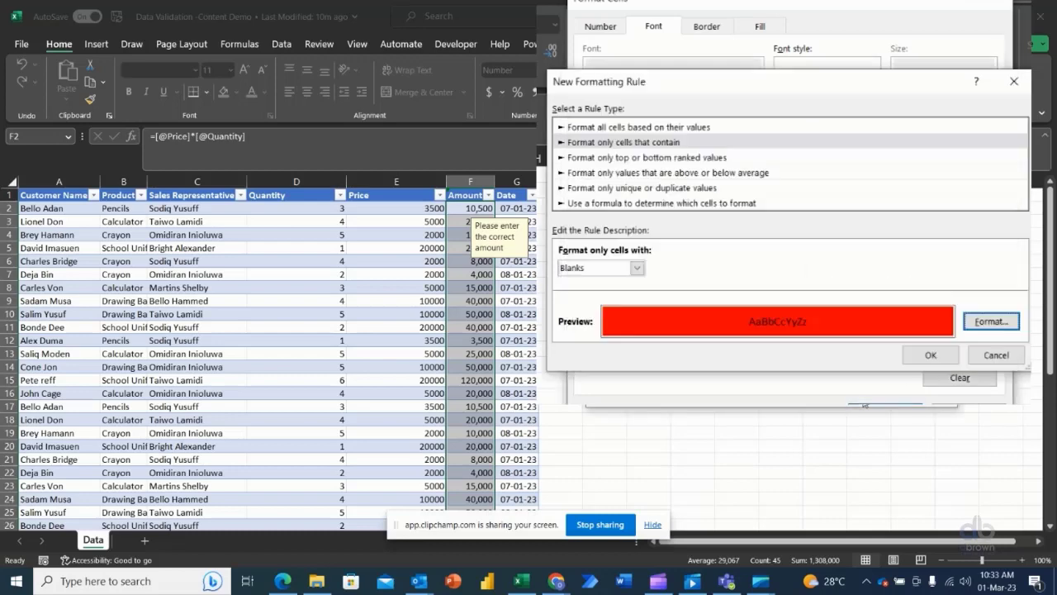
click(930, 357)
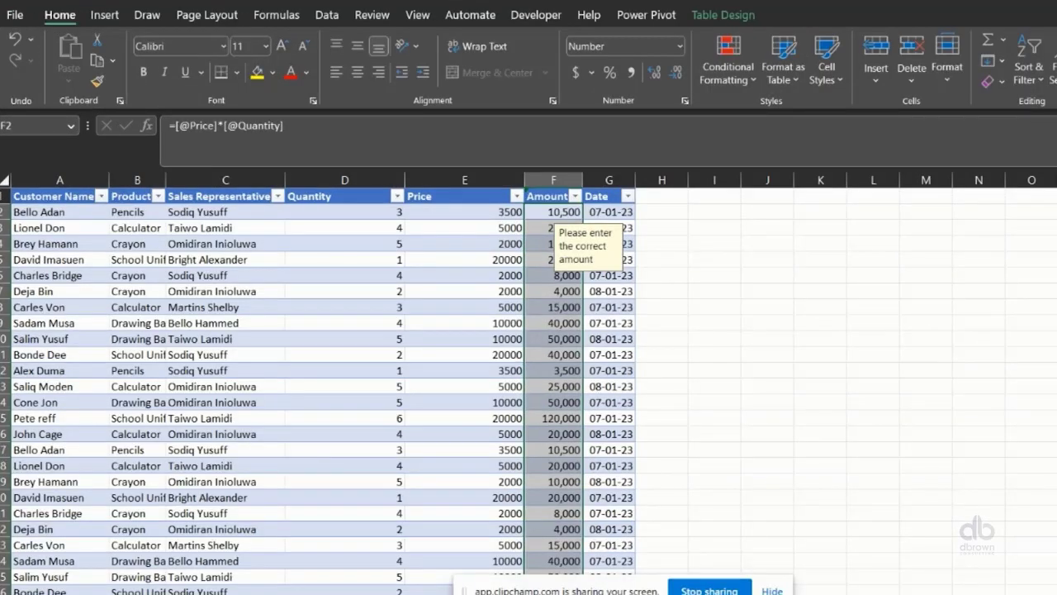
Add a new record below the table's last row by entering the customer's name in cell A47
scroll(330, 380, down, 2)
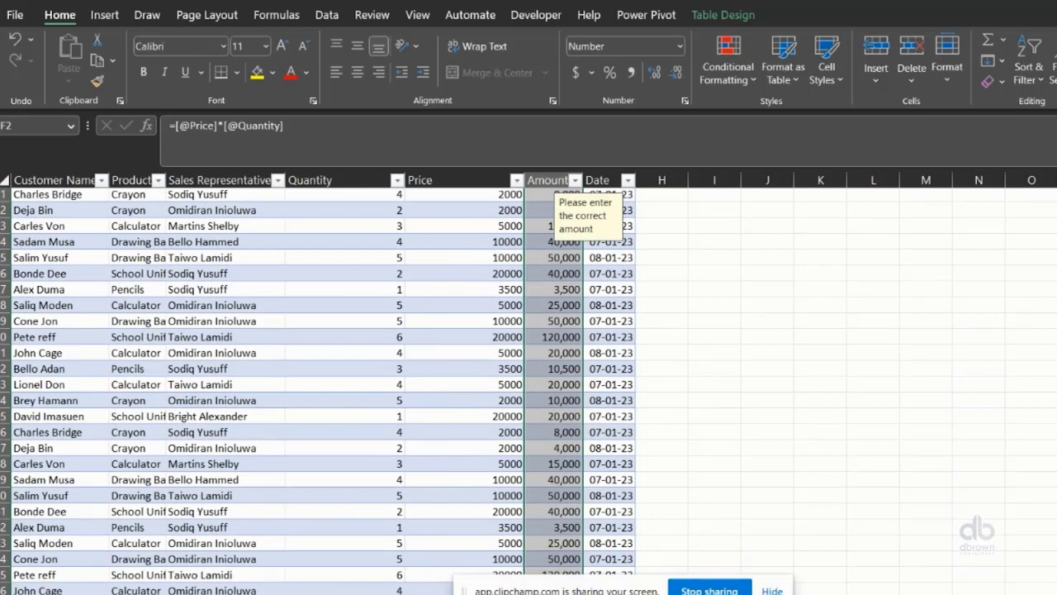
scroll(309, 575, down, 2)
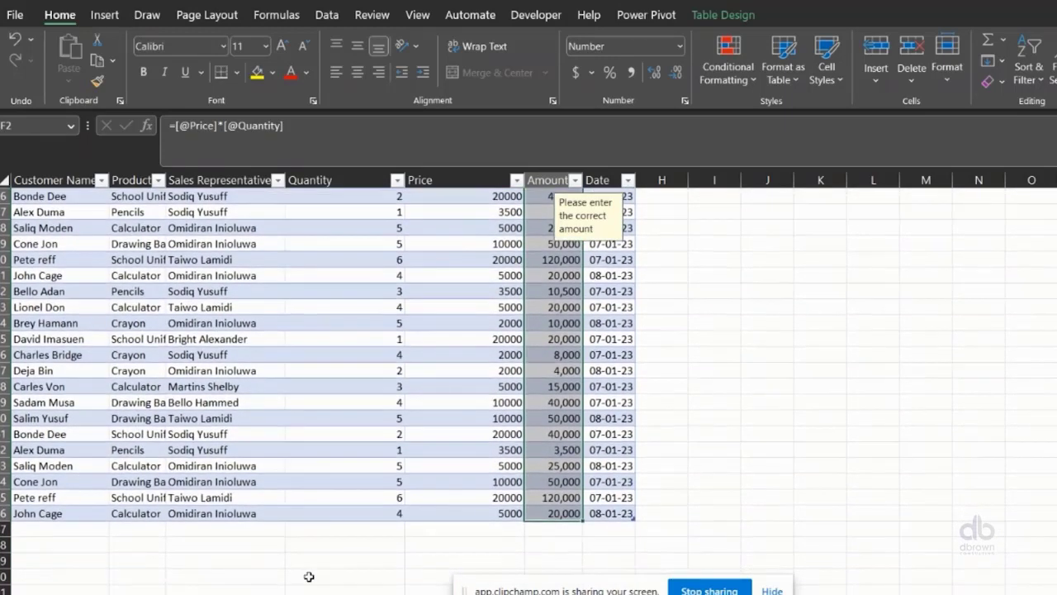
click(48, 525)
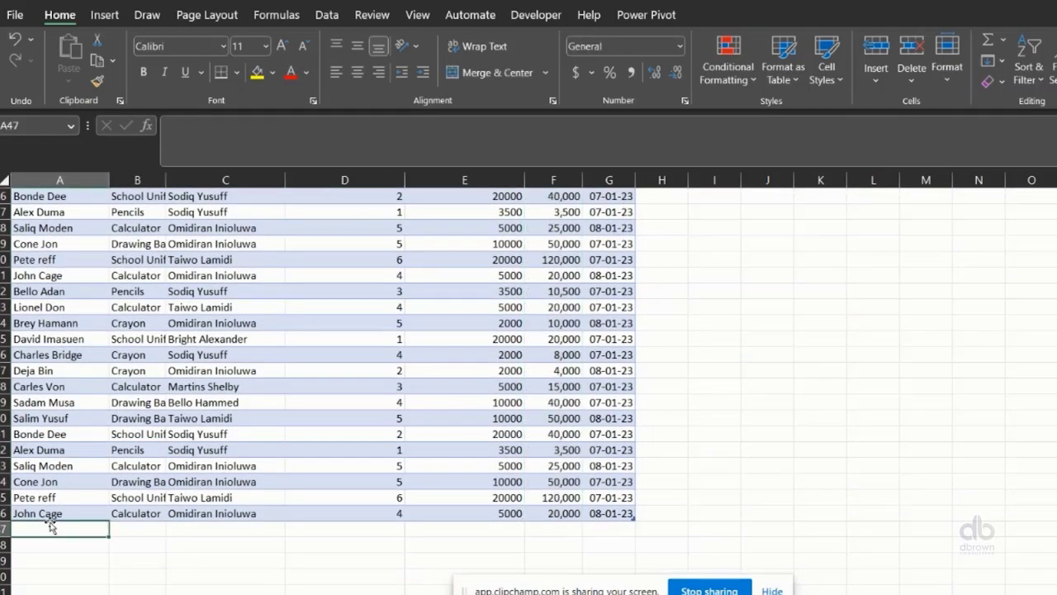
text(Oloru)
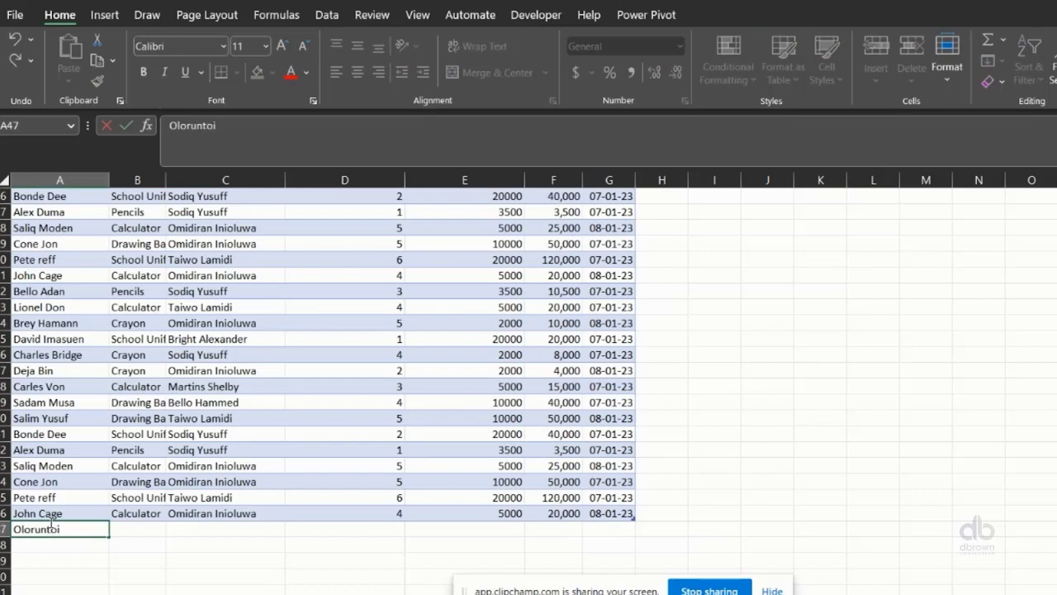
text(ntoba)
key(Tab)
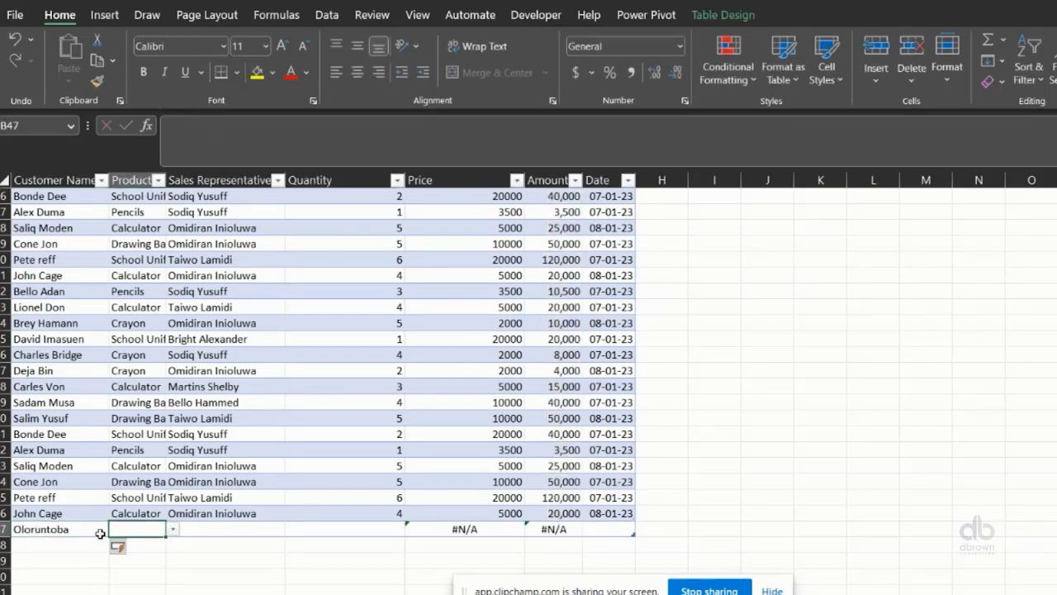
Set the new record's product in row 47 to Crayon and its sales representative to the third name in the list
click(174, 531)
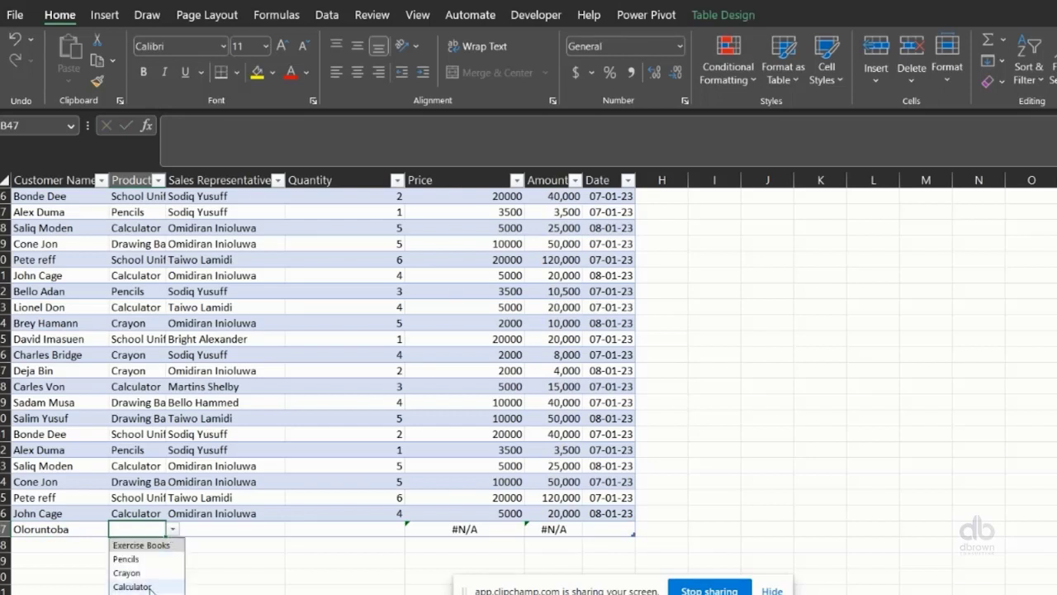
click(128, 572)
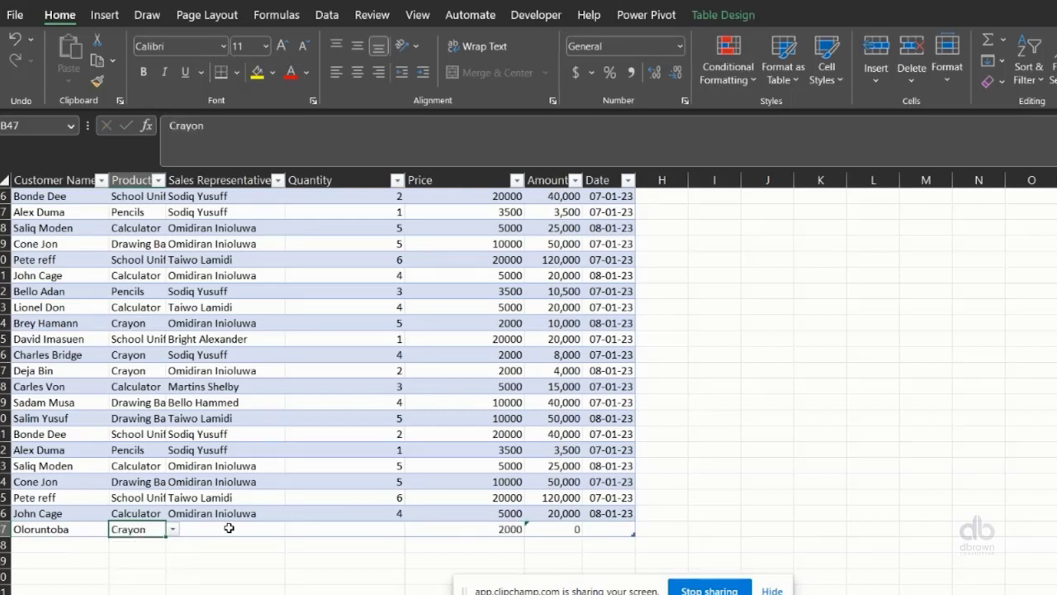
click(223, 528)
click(293, 534)
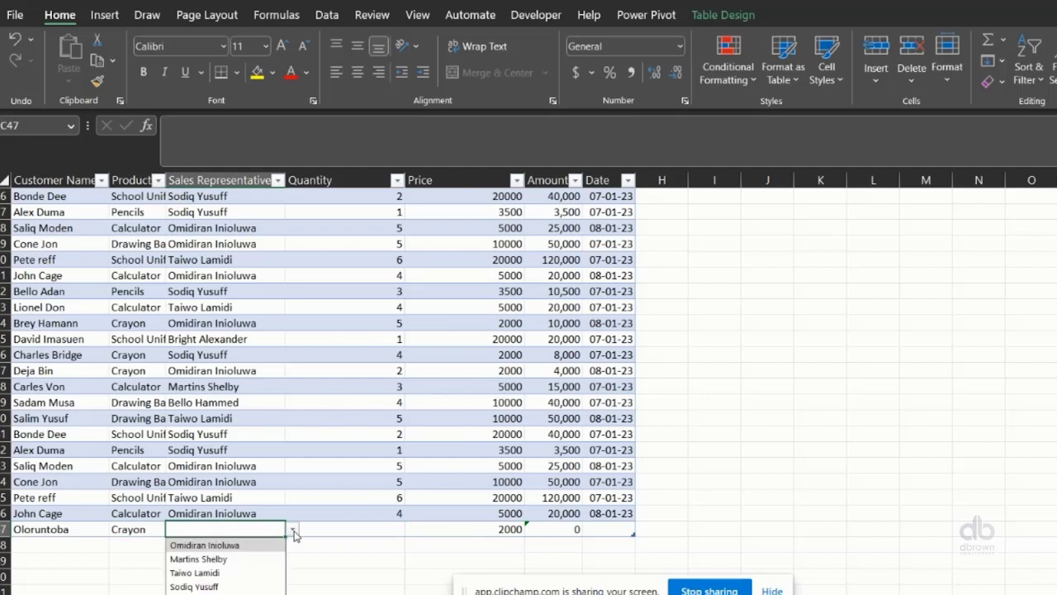
click(230, 576)
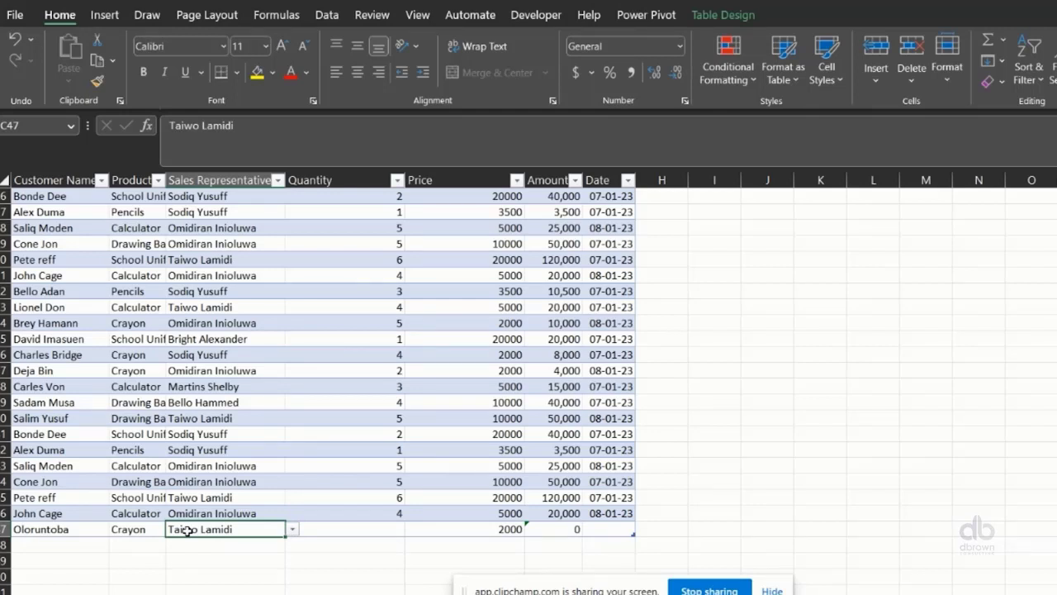
Enter a quantity of 6 for the new record in cell D47
click(385, 528)
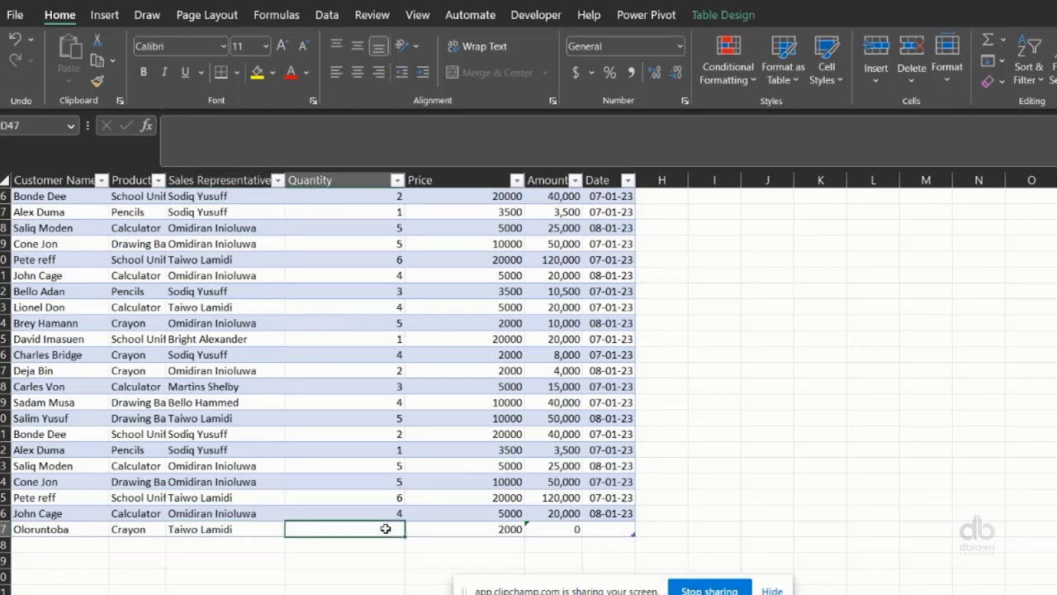
text(6)
key(Tab)
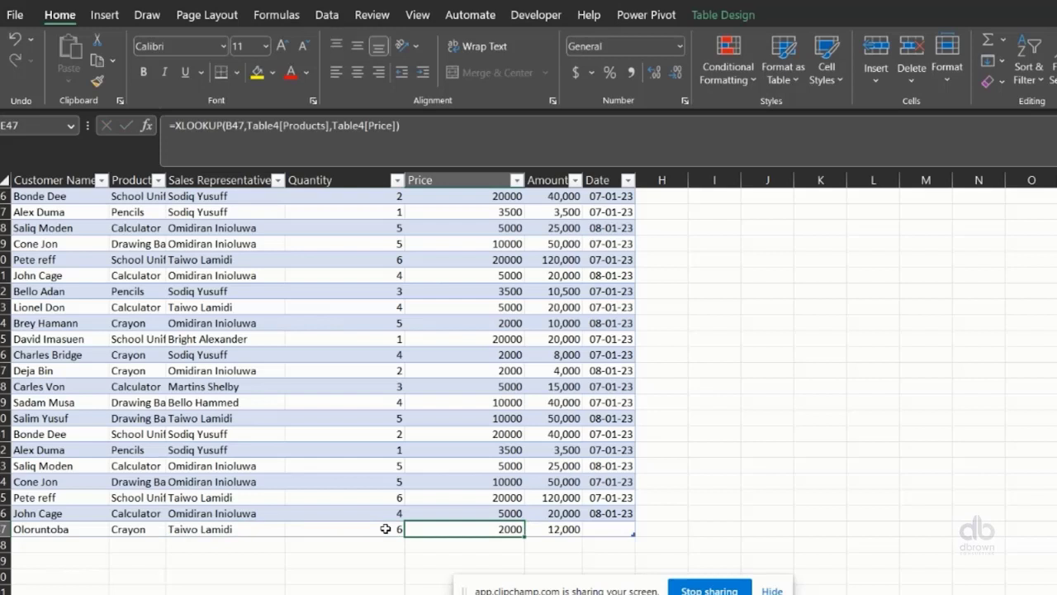
Clear the new record's Amount in cell F47 and fill its date in G47 down from the row above
click(559, 535)
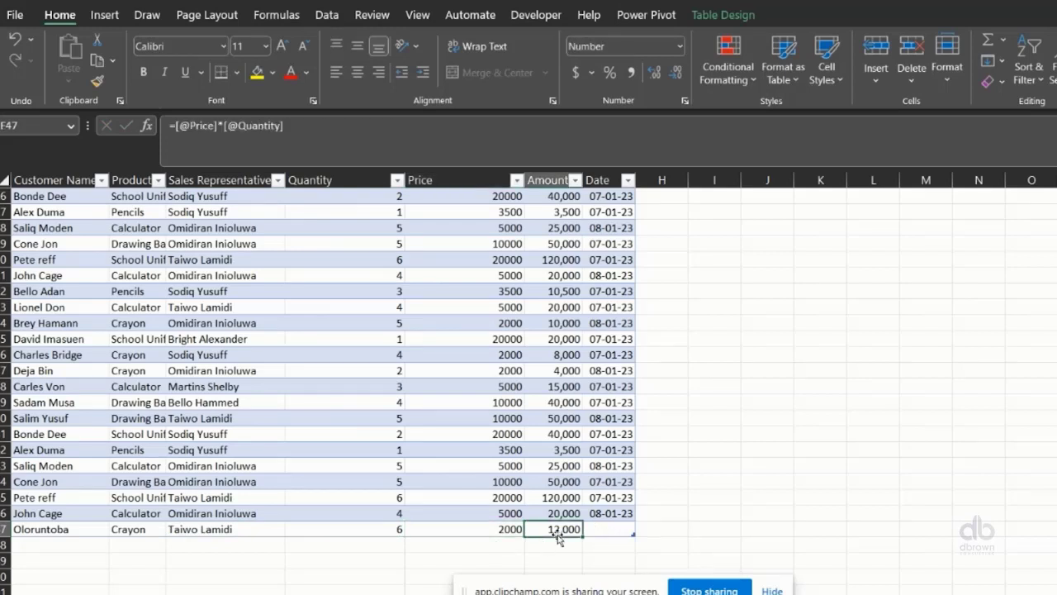
key(BackSpace)
key(Tab)
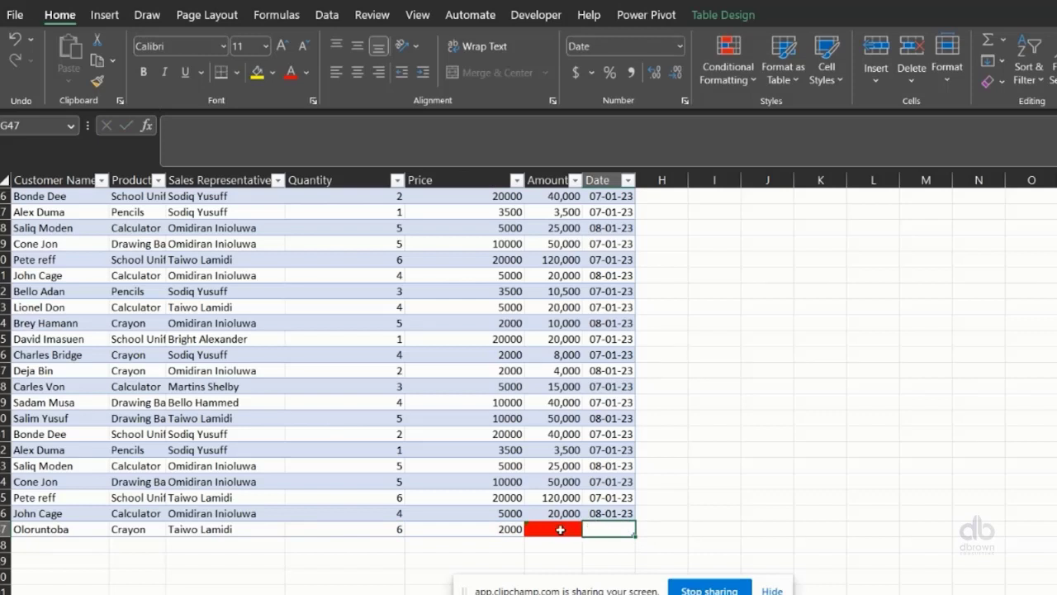
key(ctrl+d)
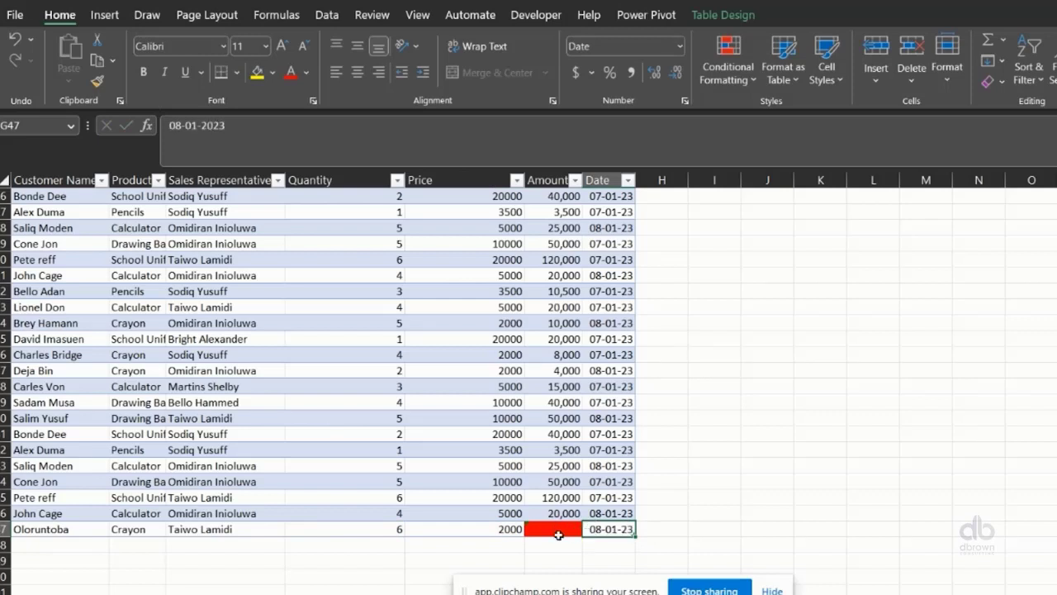
click(547, 533)
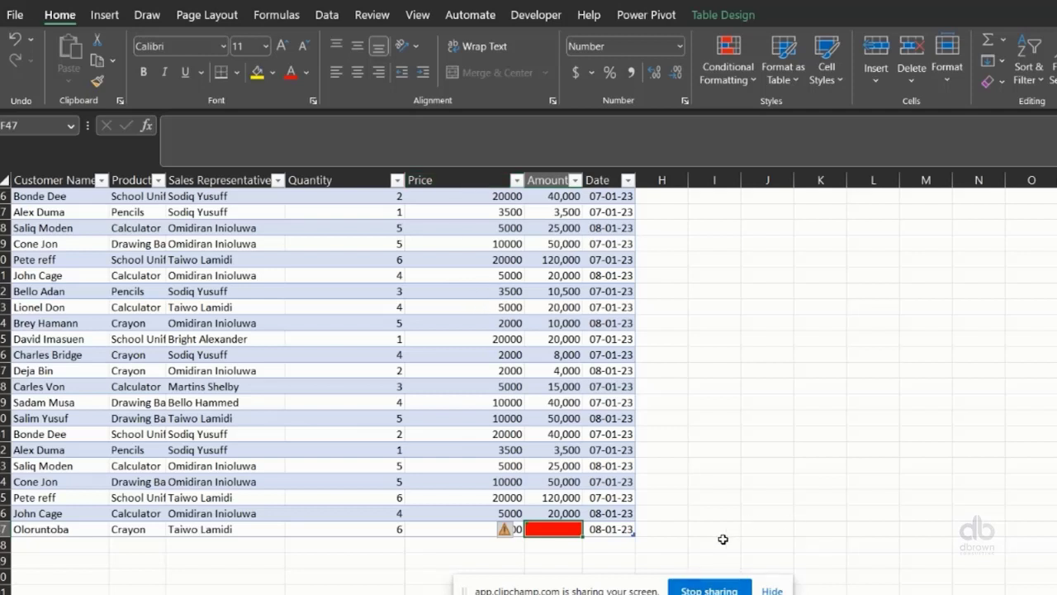
click(39, 541)
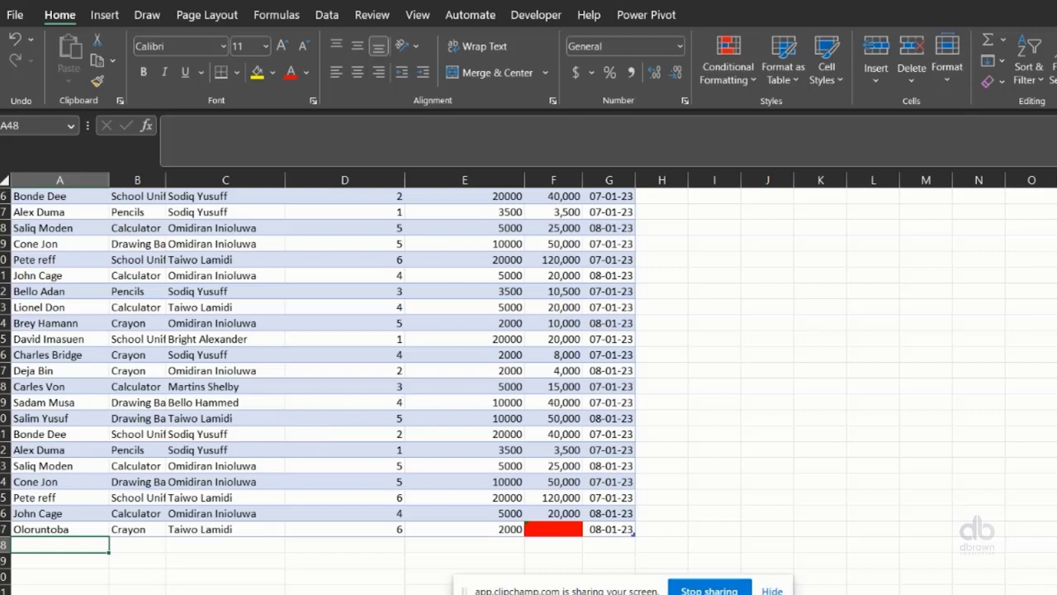
Start a Top 10 Items conditional formatting rule on the Amount column's data
scroll(330, 388, up, 8)
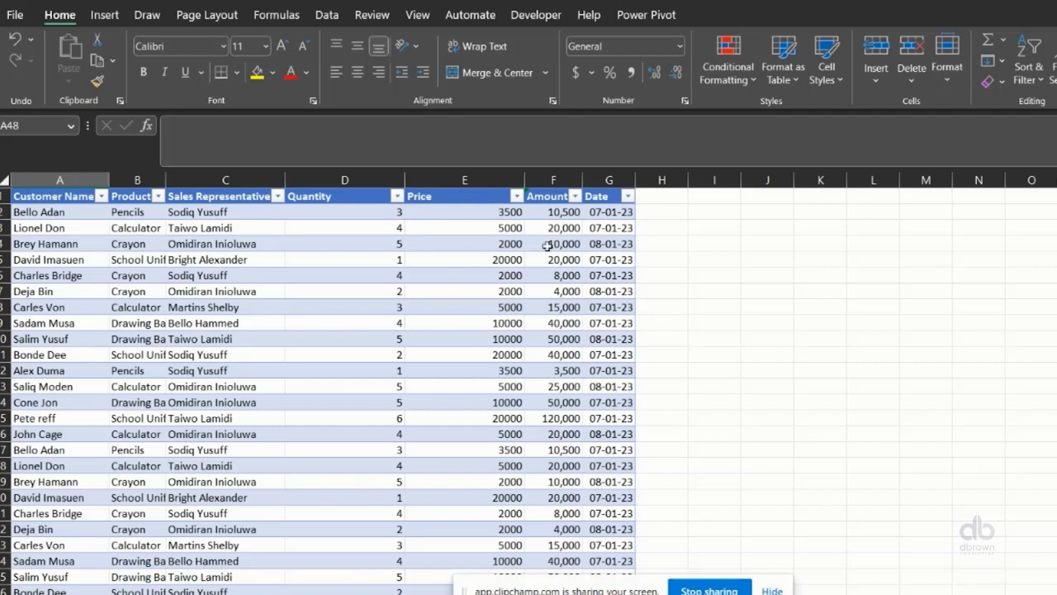
click(538, 182)
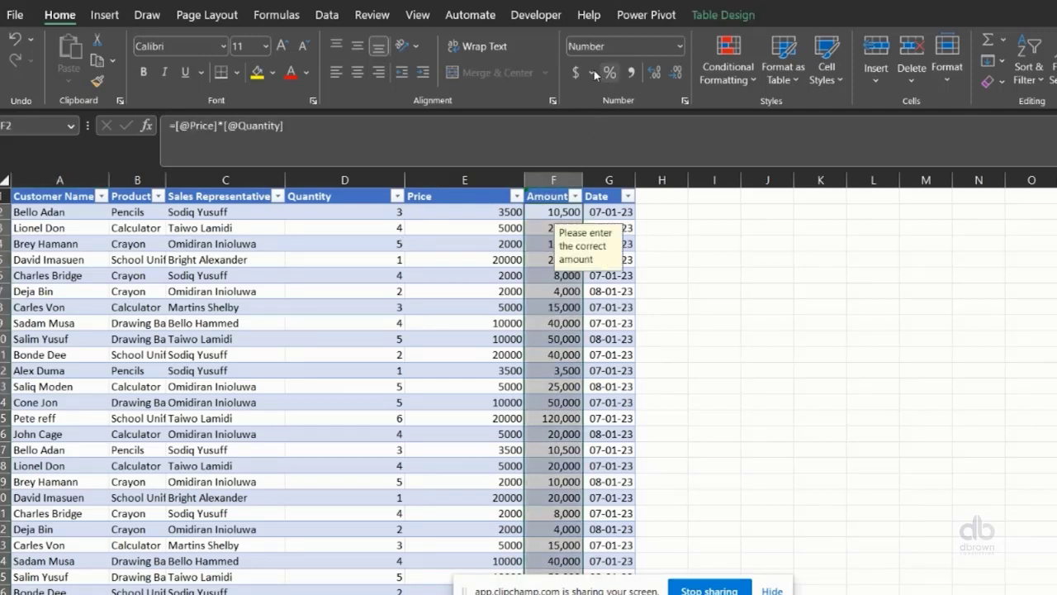
click(327, 16)
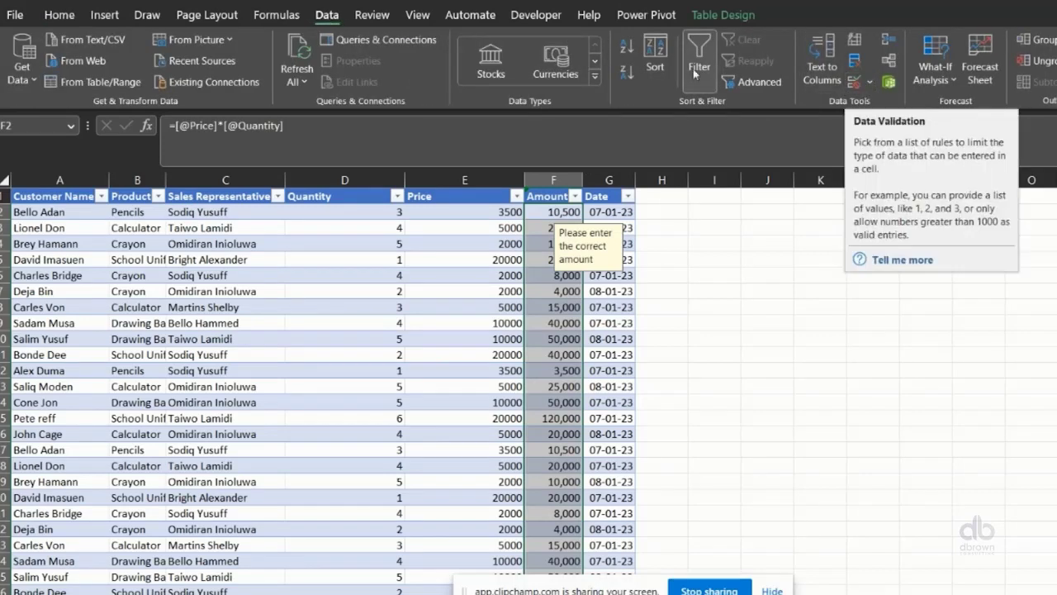
click(62, 19)
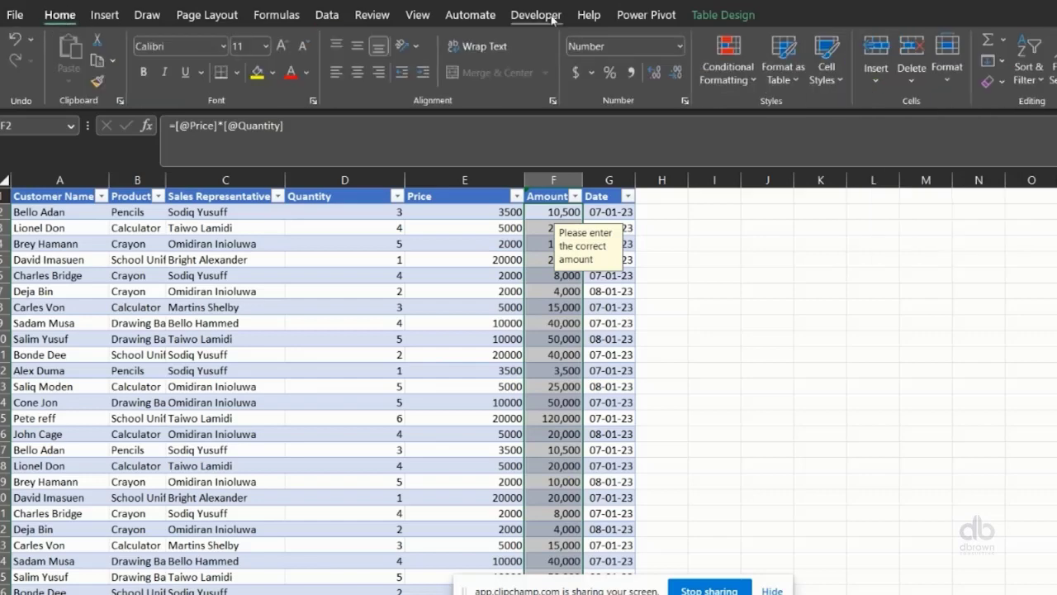
click(730, 76)
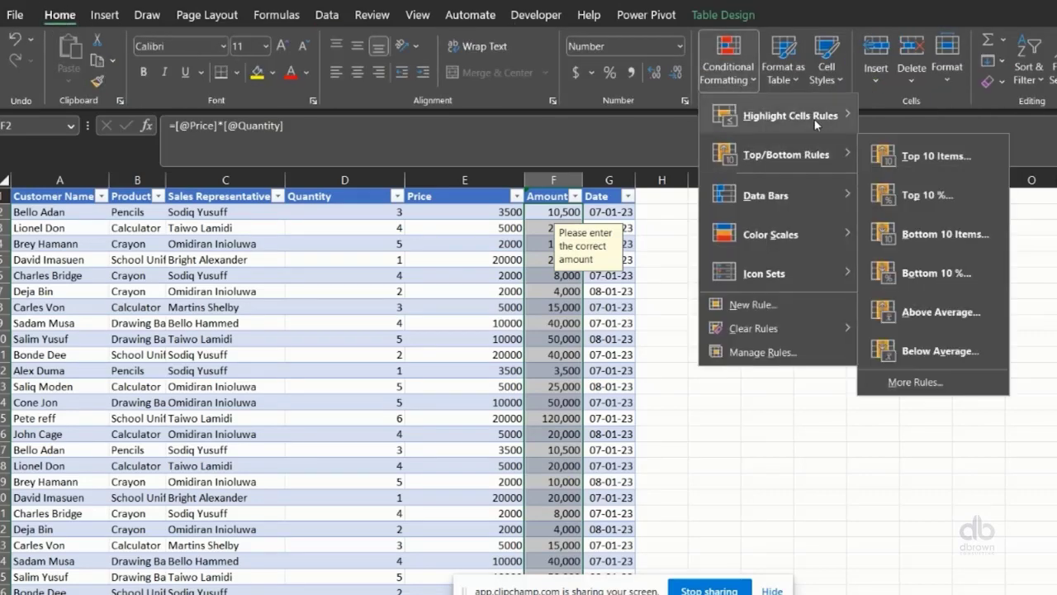
mouse_move(826, 154)
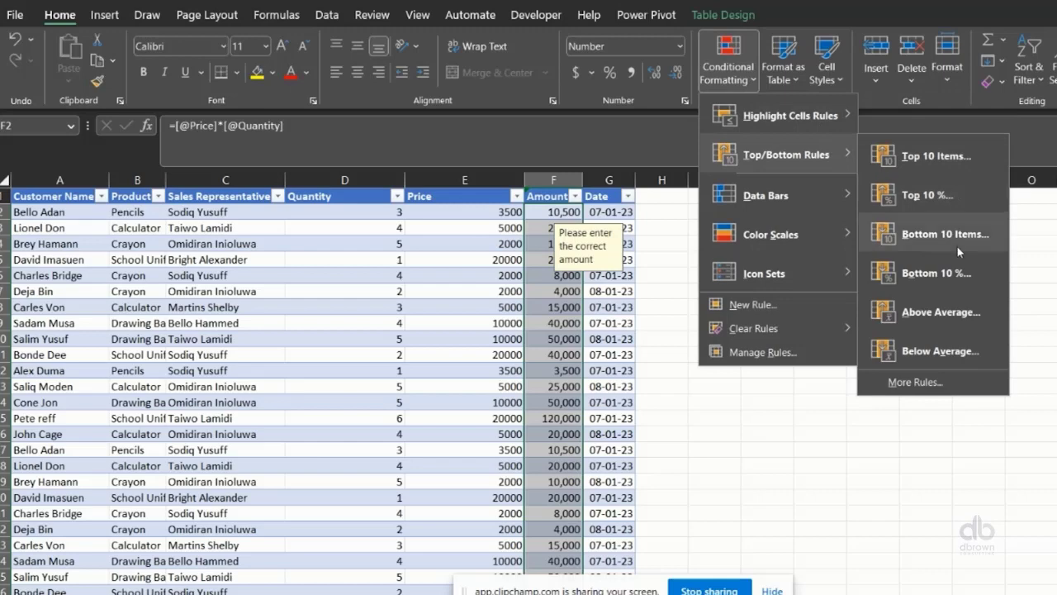
click(931, 155)
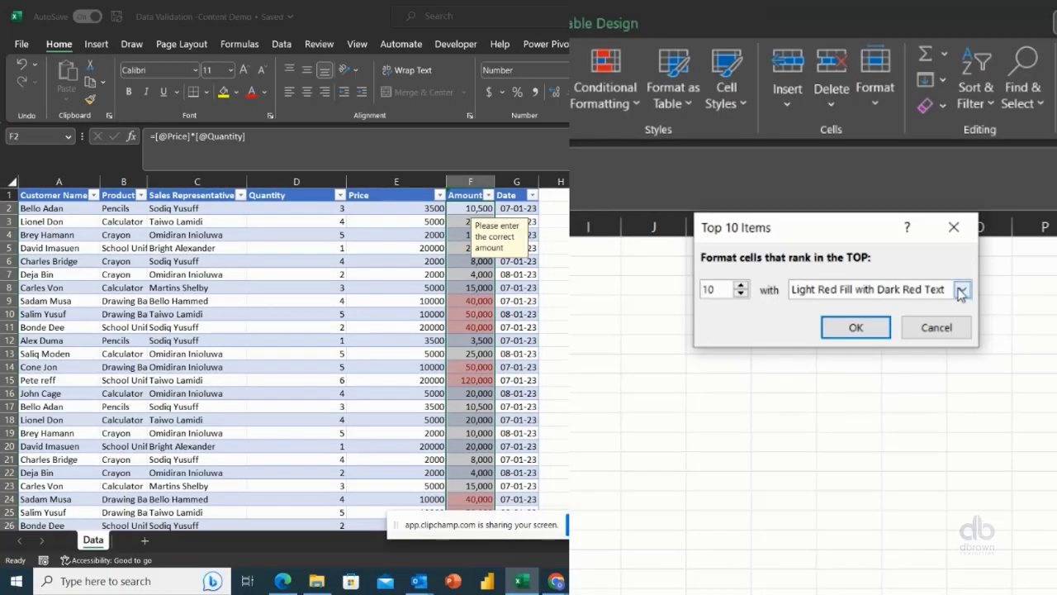
Give the Top 10 Items rule a custom format with a green font color
click(960, 291)
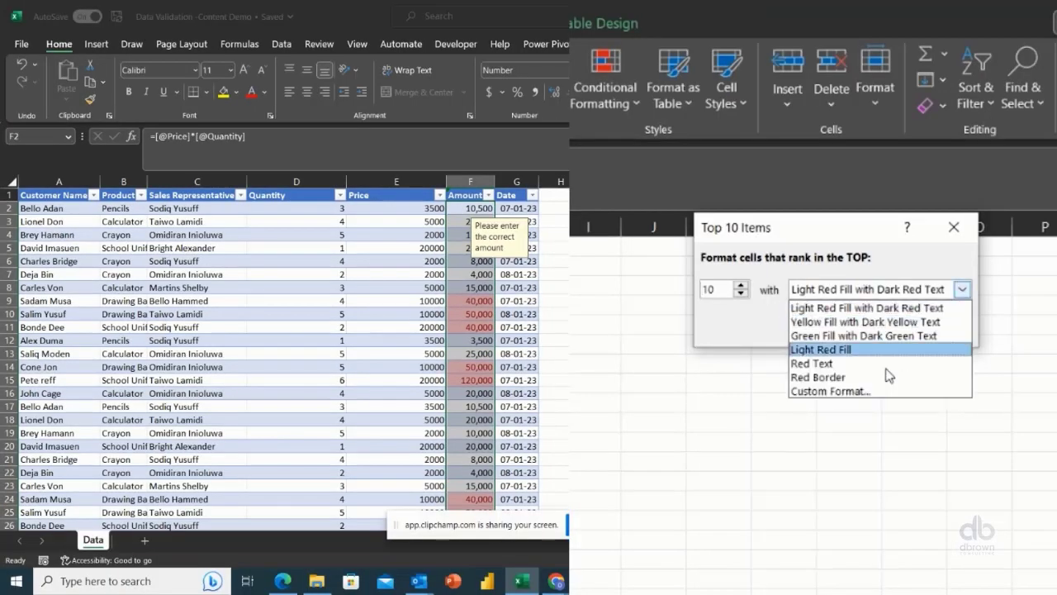
click(826, 305)
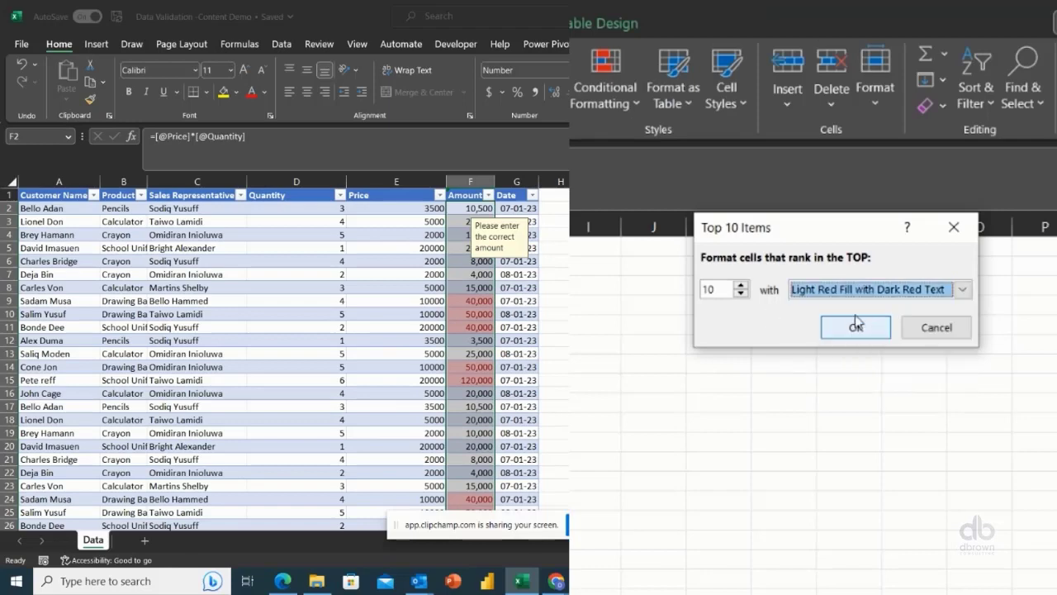
click(963, 289)
click(890, 391)
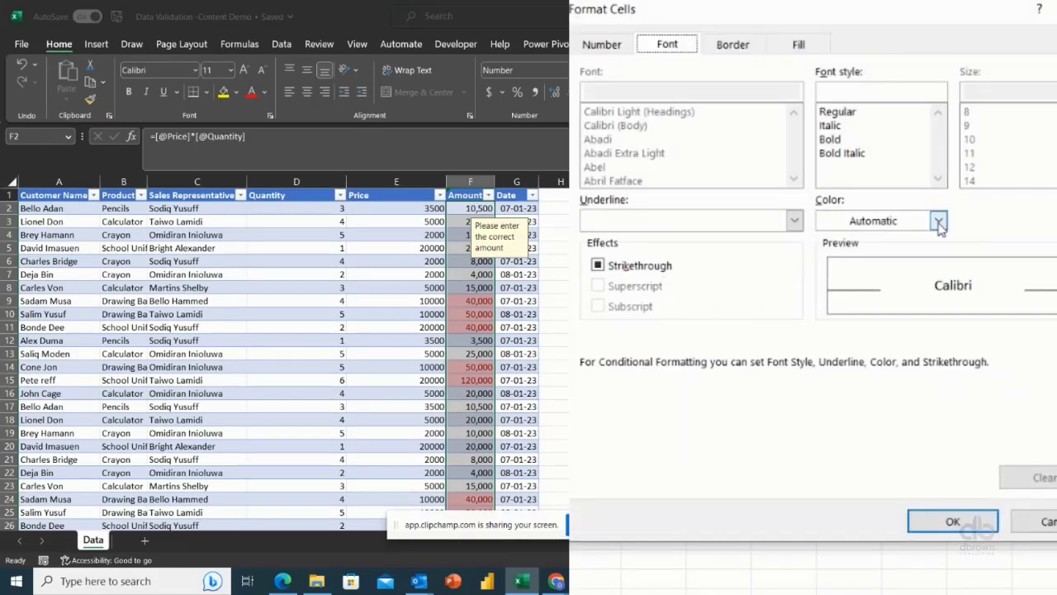
click(938, 219)
click(906, 440)
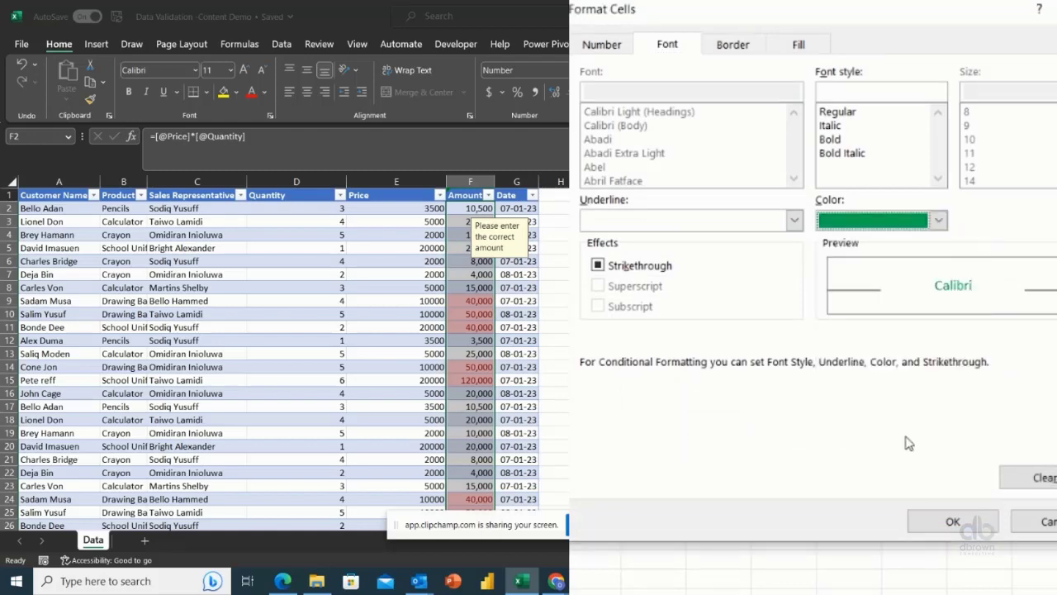
click(947, 522)
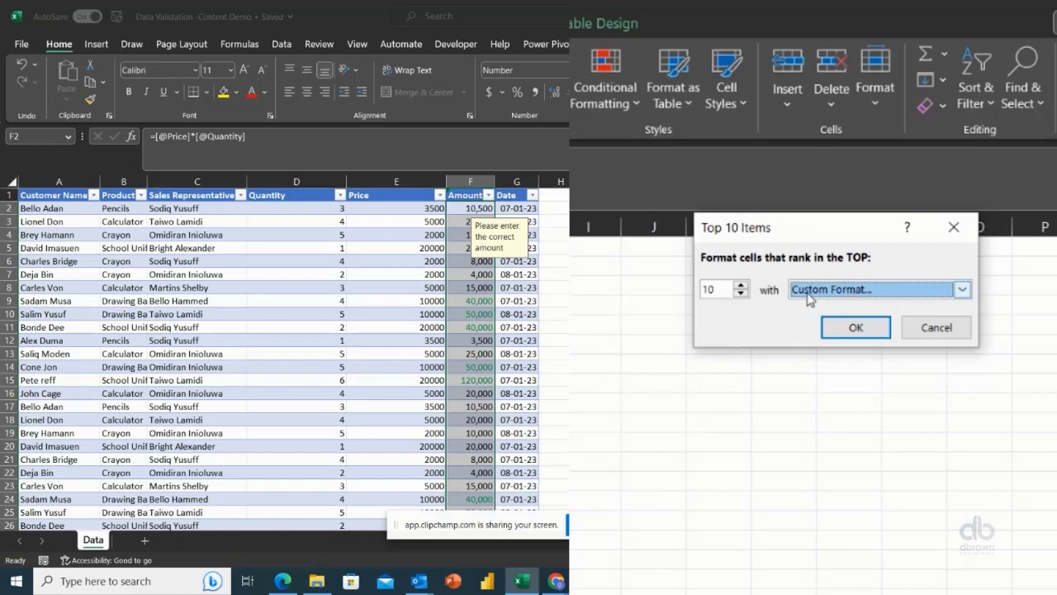
Change the Top 10 Items rule's custom format to a green fill with Automatic font color and apply the rule
click(960, 289)
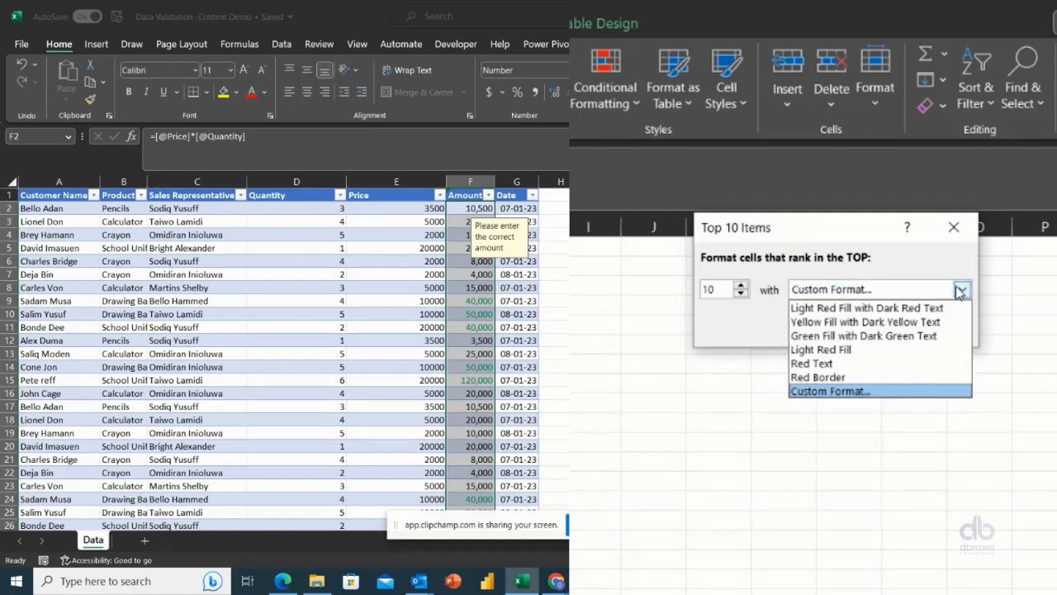
click(888, 392)
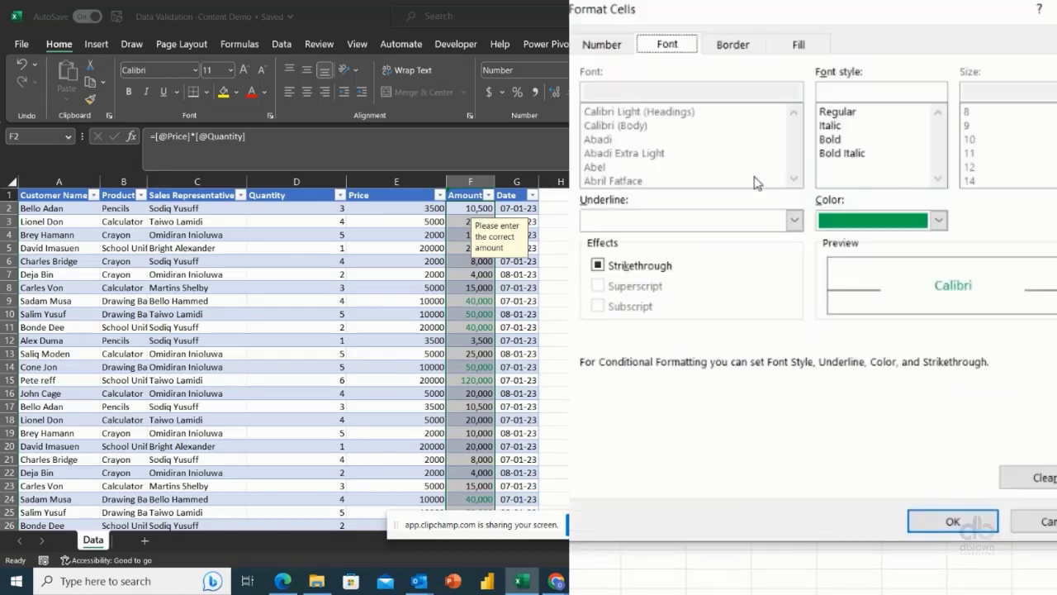
click(794, 43)
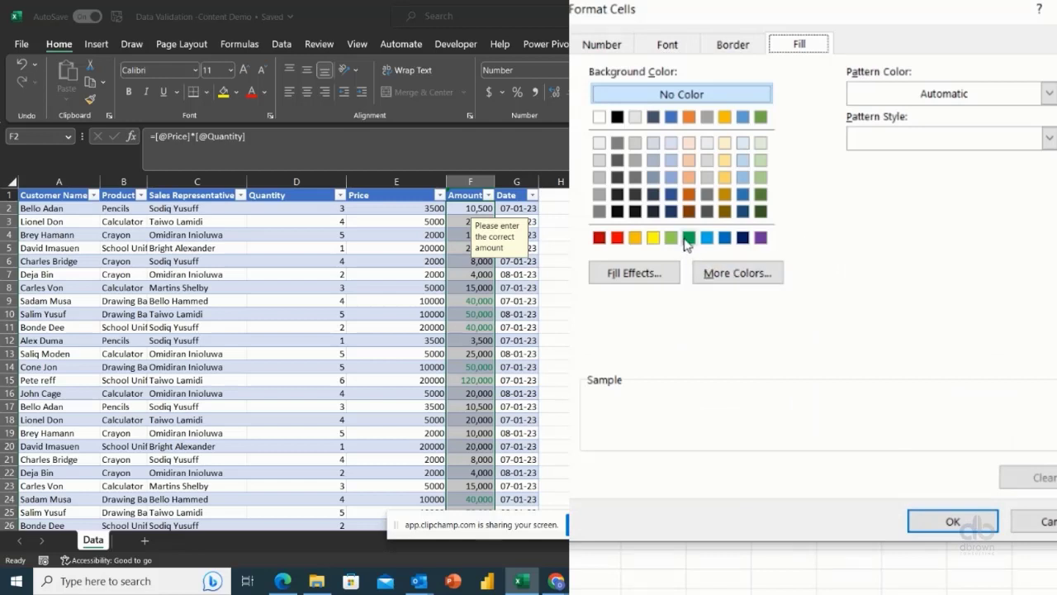
click(689, 238)
click(667, 45)
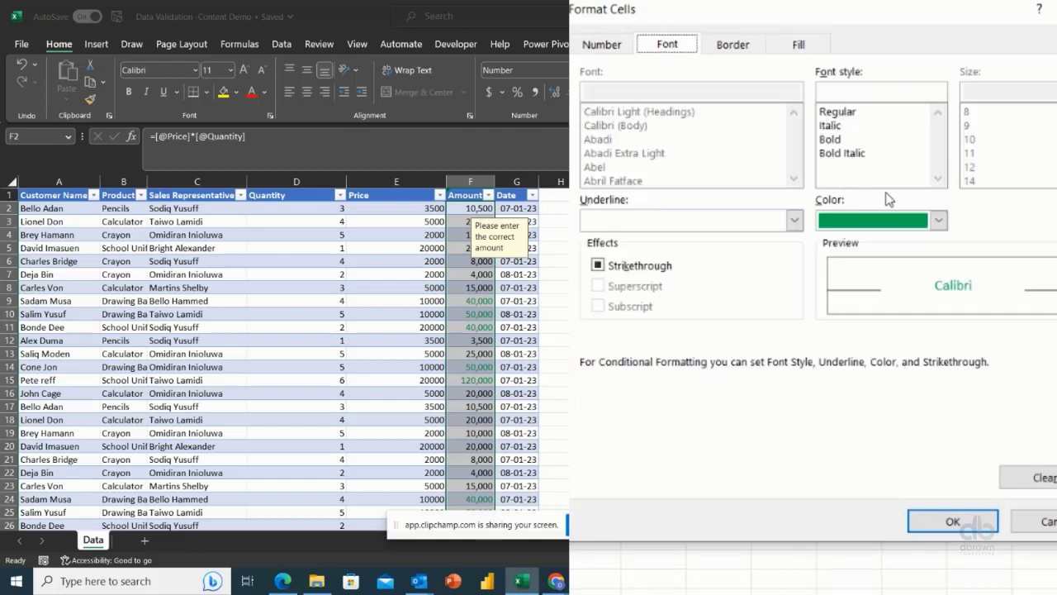
click(939, 221)
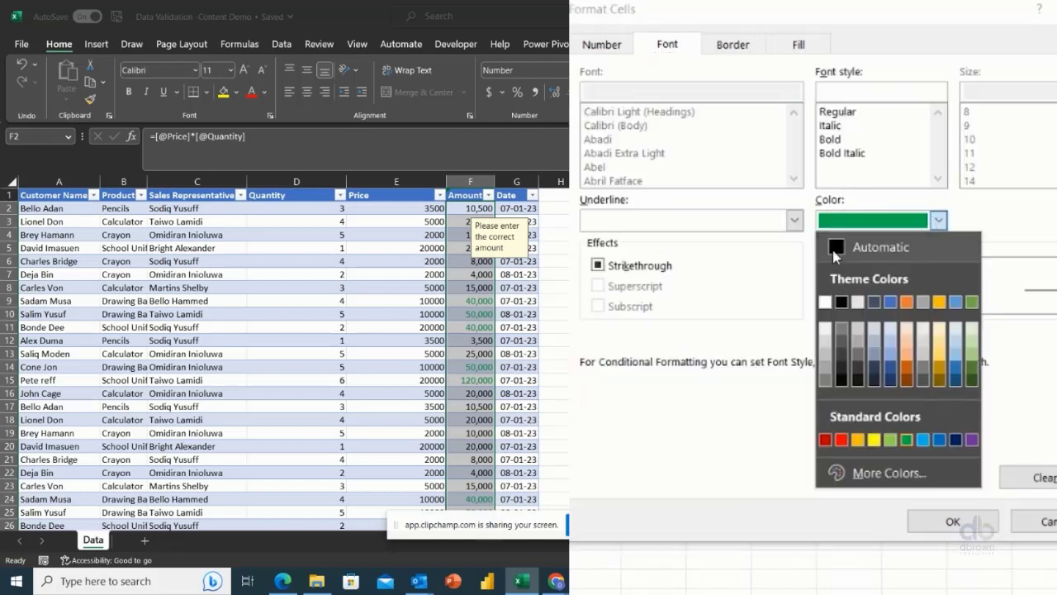
click(834, 248)
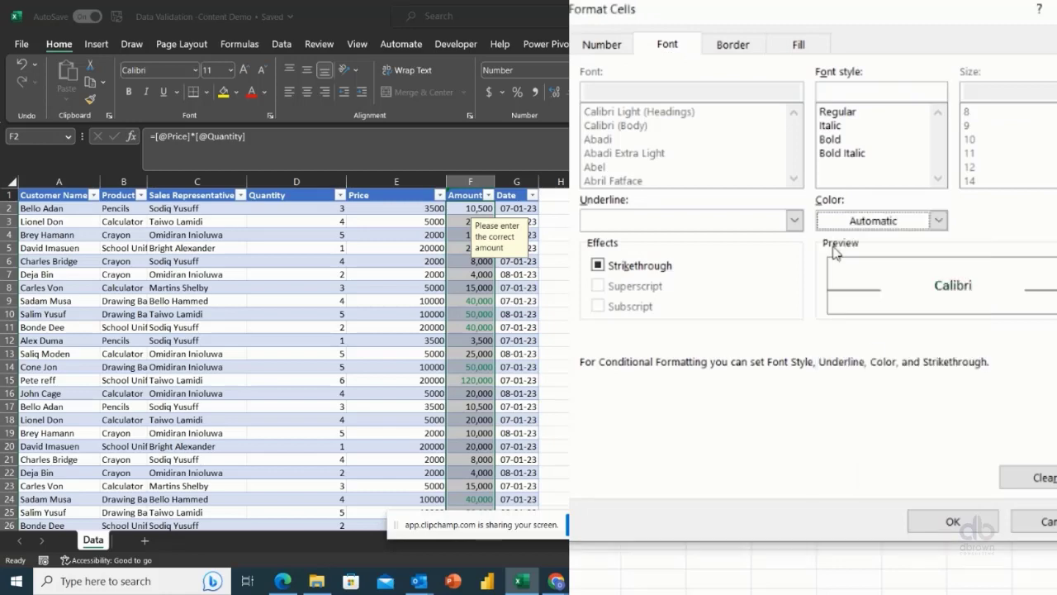
click(968, 524)
click(847, 335)
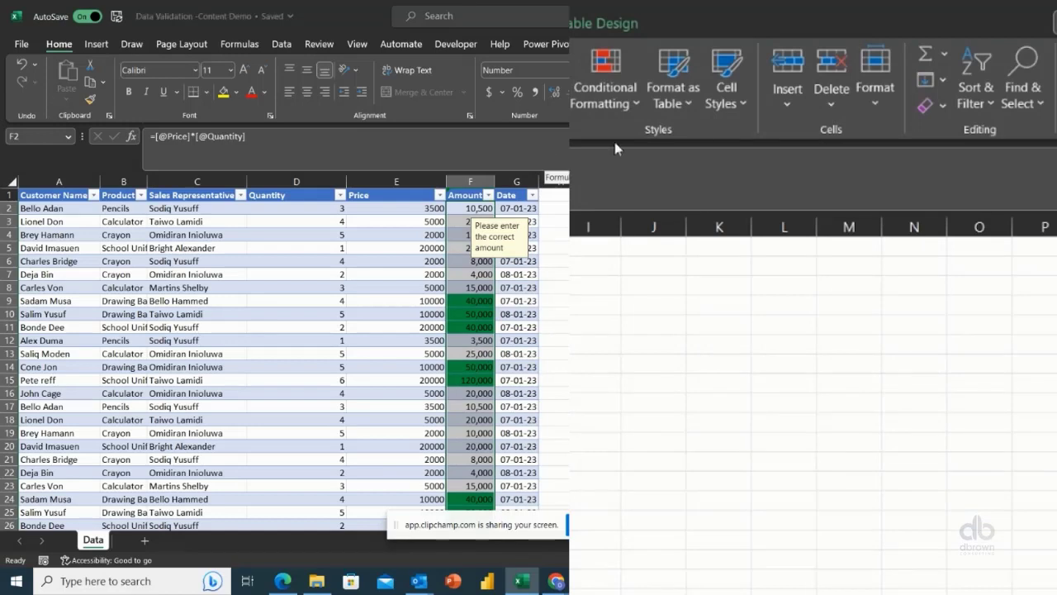
Add a Bottom 10 Items conditional formatting rule to the Amount column with a custom red fill
click(617, 108)
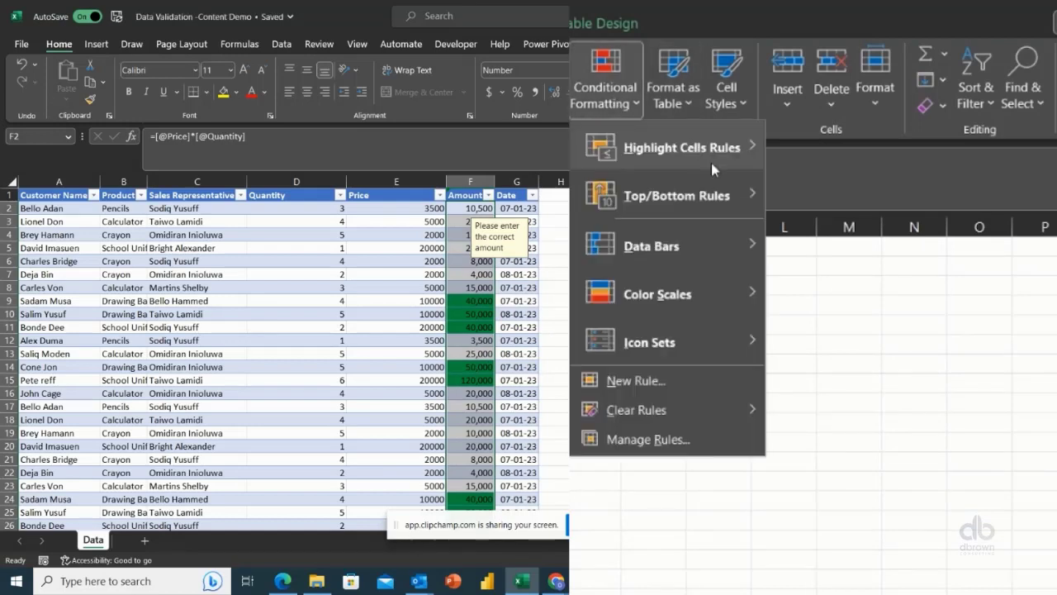
mouse_move(723, 198)
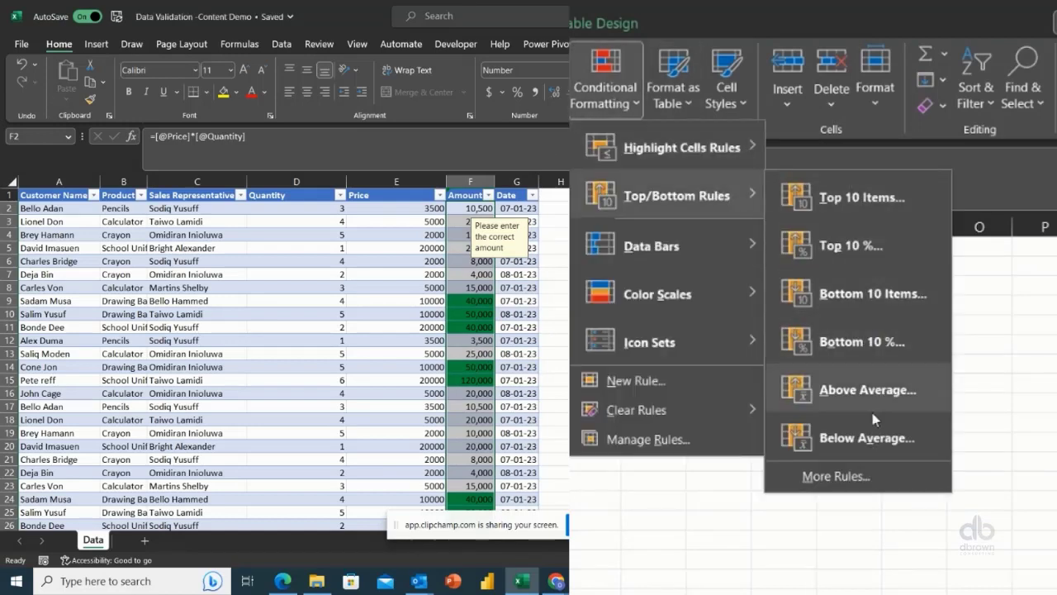
click(866, 297)
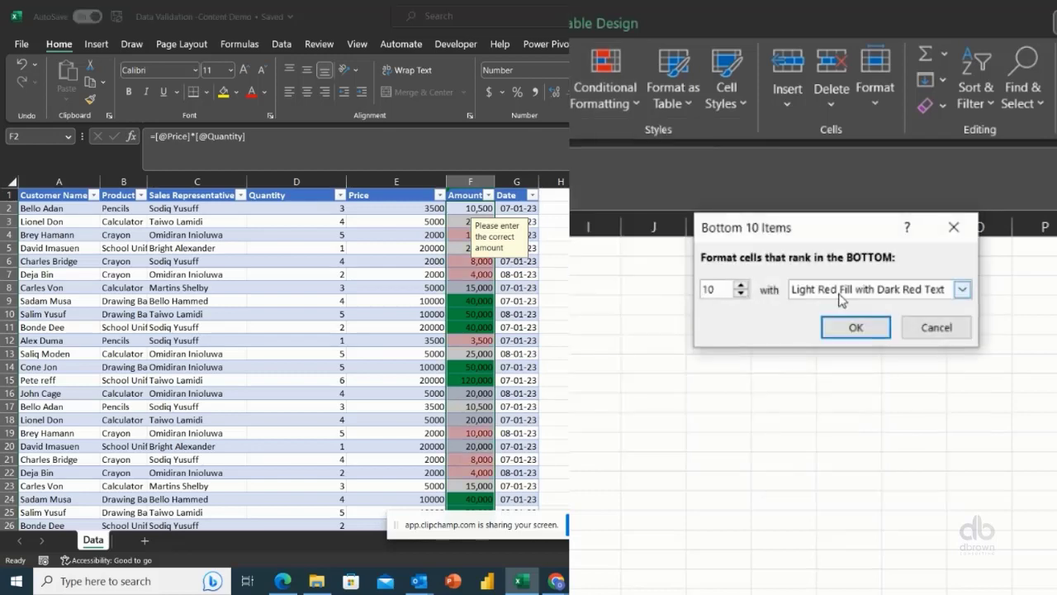
click(963, 289)
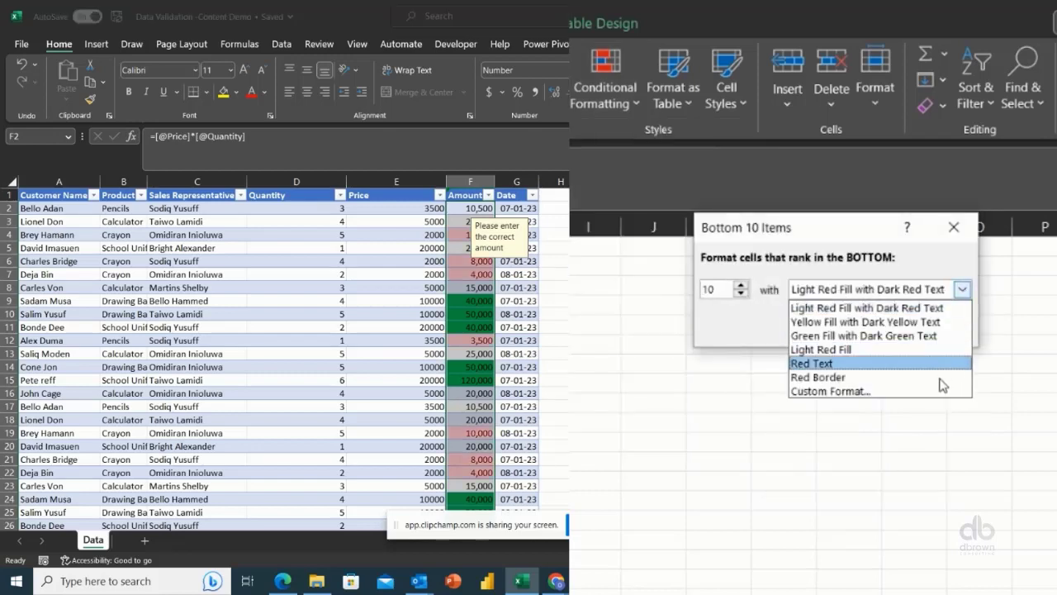
click(941, 390)
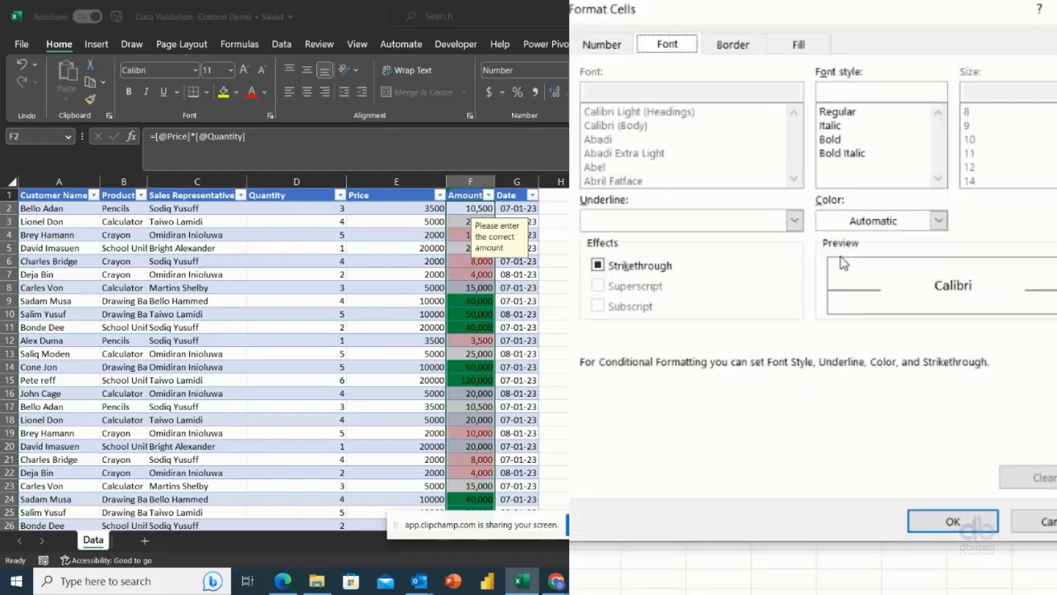
click(799, 47)
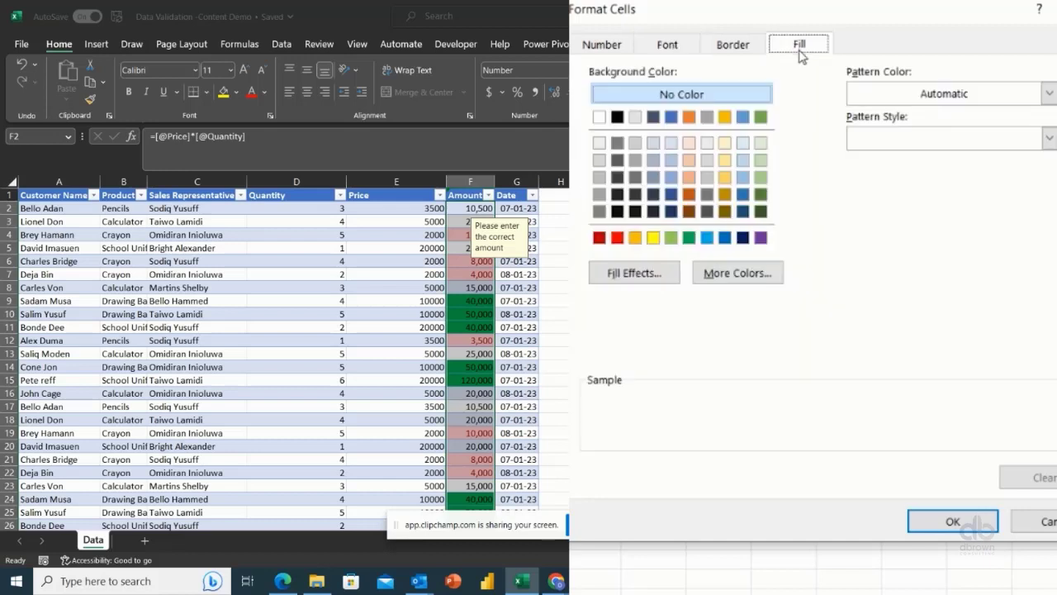
click(617, 238)
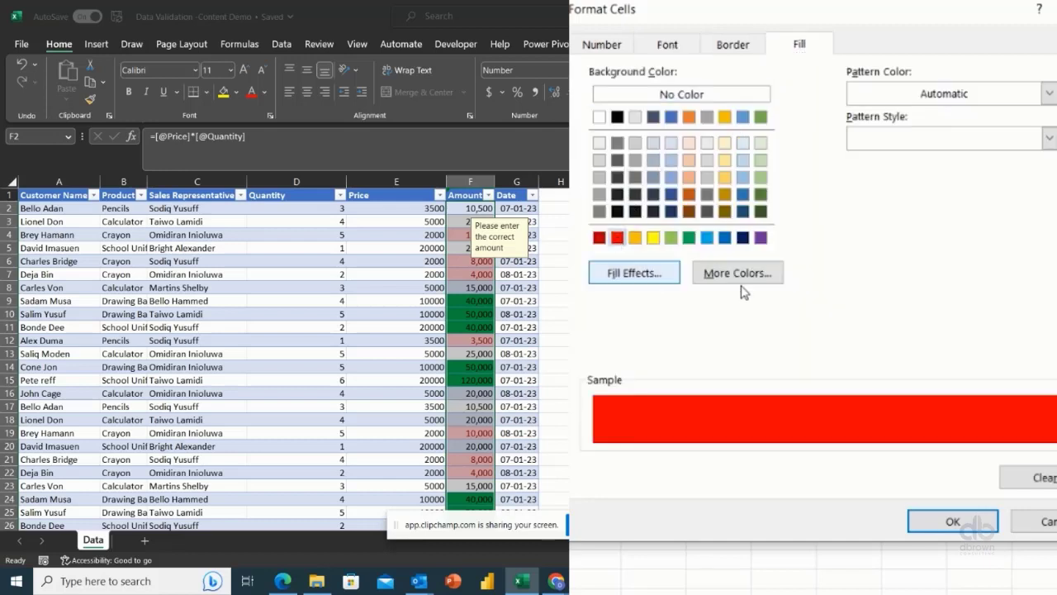
click(965, 524)
click(855, 327)
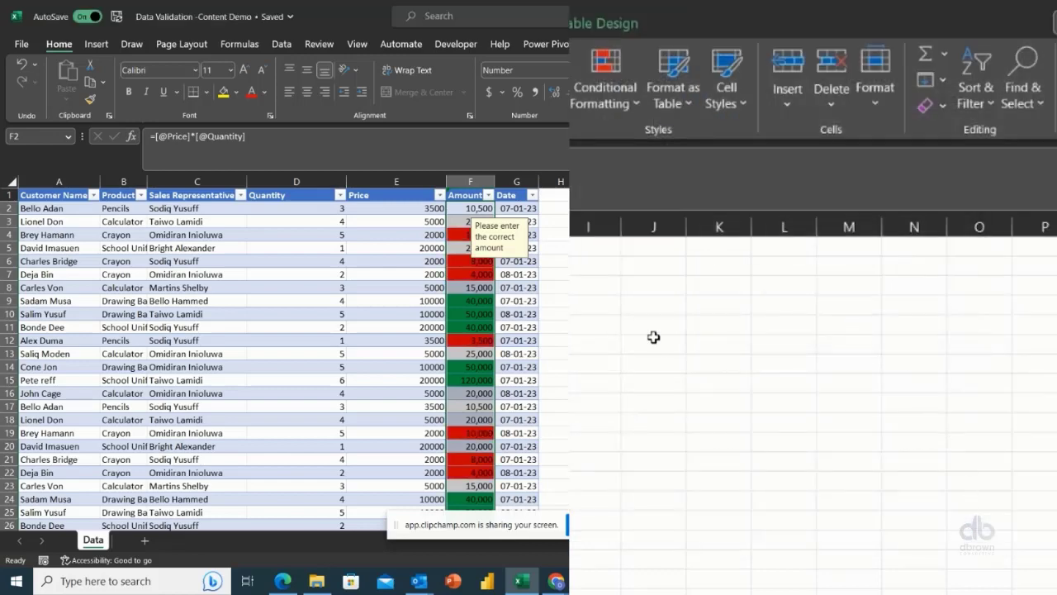
Review the red and green highlighting down the Amount column to below the table's last record and back up to the first
click(591, 302)
click(470, 235)
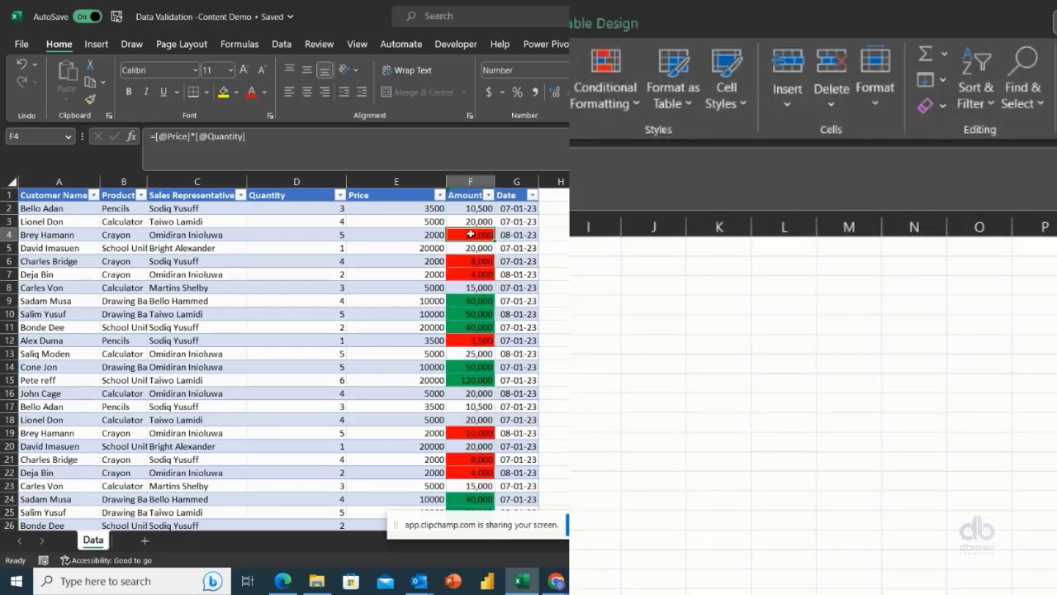
key(Down)
key(Down)
key(Down)
key(Down)
key(Down)
key(Down)
key(Down)
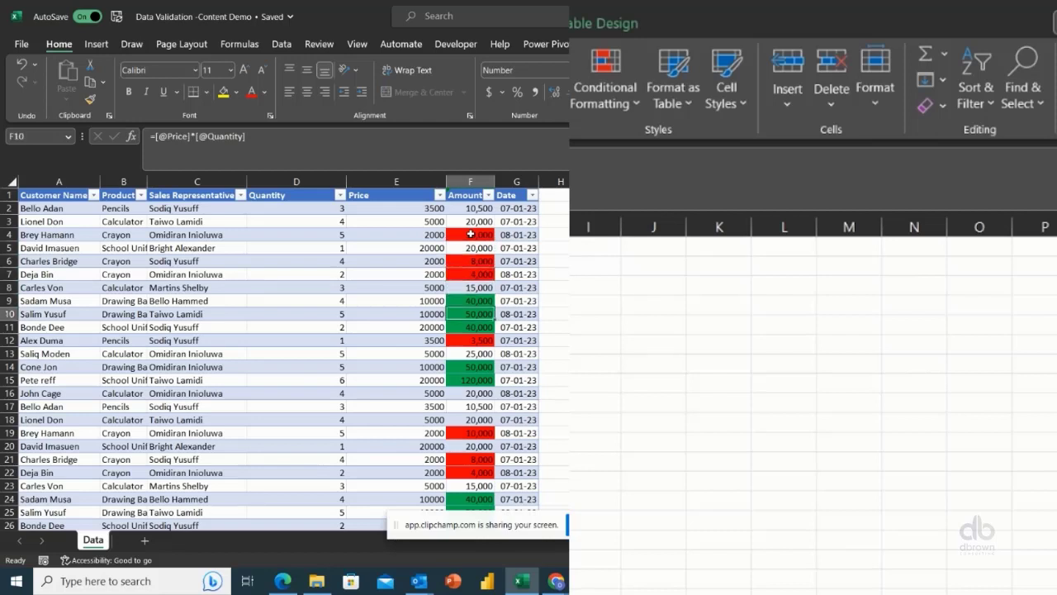
key(Down)
key(Down)
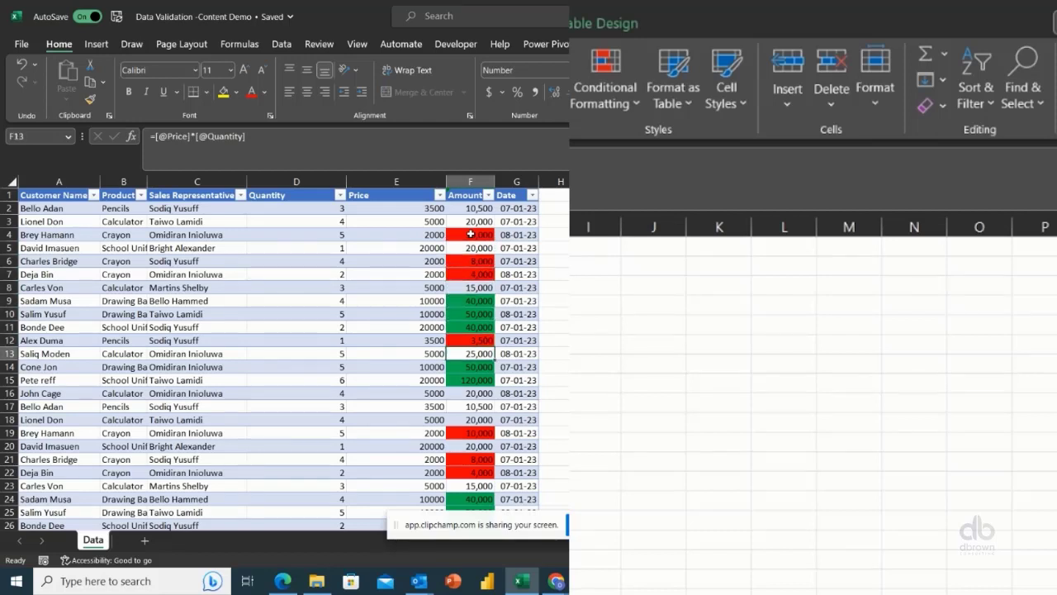
key(Down)
key(Down)
key(Down)
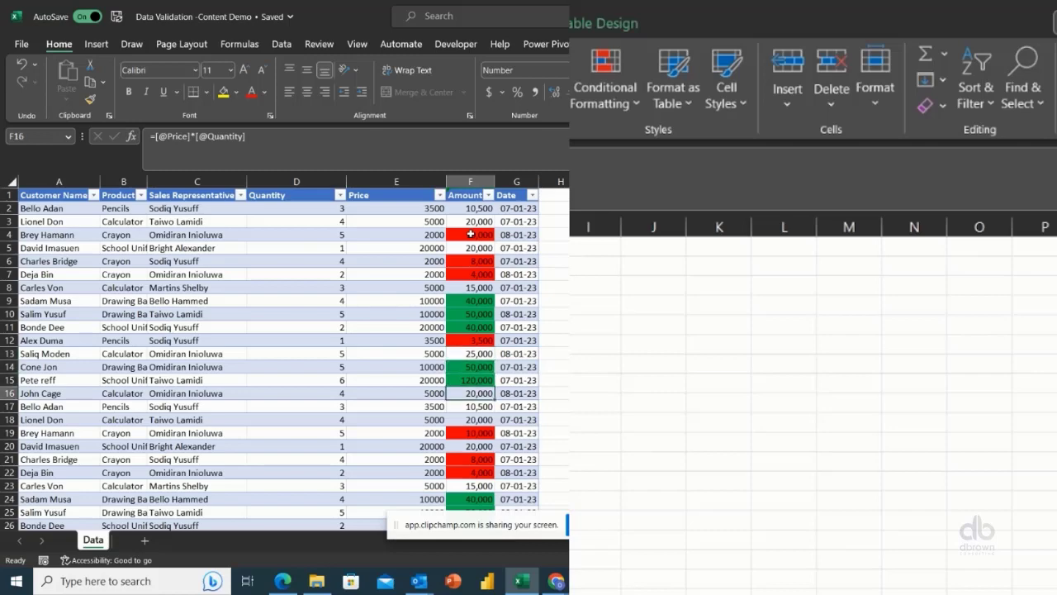
key(Down)
key(Down)
key(Down)
key(Down)
key(Down)
key(Down)
key(Down)
key(Down)
key(Down)
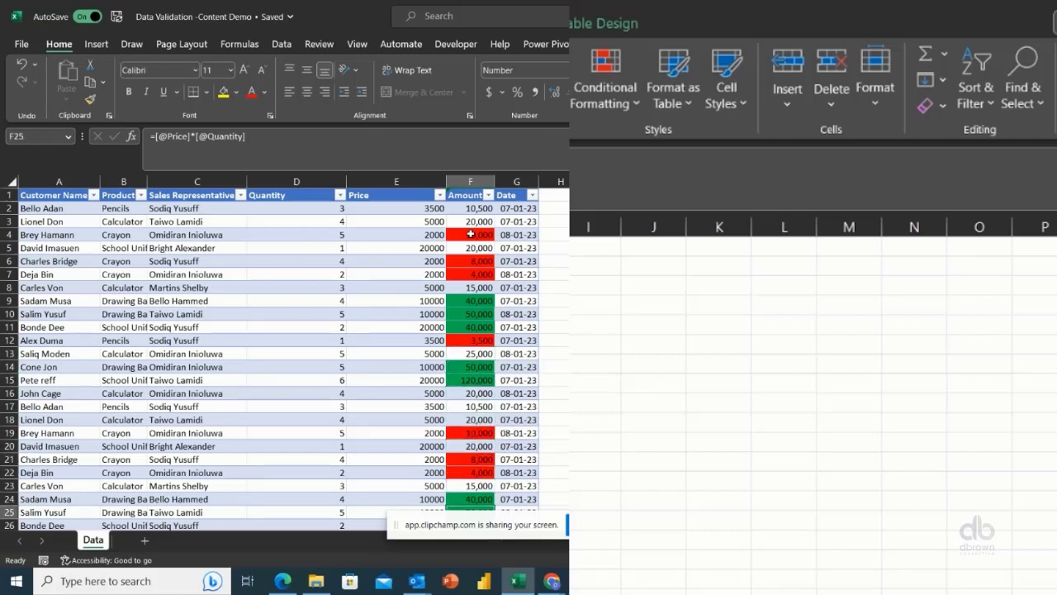
key(Down)
key(Down)
key(Down)
key(Down)
key(Down)
key(Down)
key(Down)
key(Down)
key(Down)
key(Down)
key(Down)
key(Down)
key(Down)
key(Down)
key(Down)
key(Down)
key(Down)
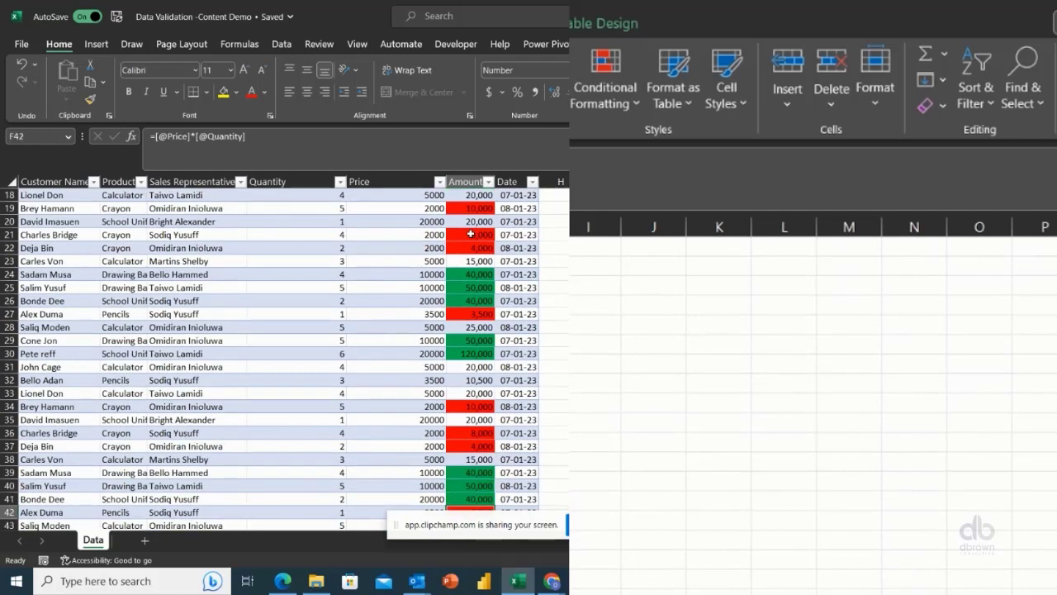
key(Down)
key(Down)
key(Down)
key(Down)
key(Down)
key(Down)
key(Down)
key(Down)
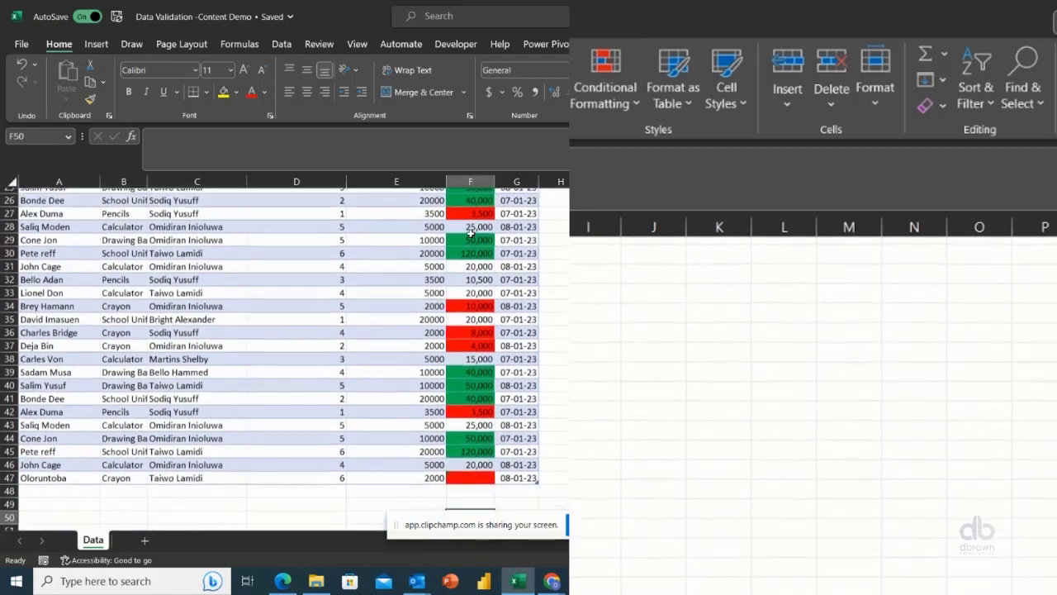
key(Up)
key(Up)
key(Up)
key(Up)
key(Up)
key(Up)
key(Up)
key(Up)
key(Up)
key(Up)
key(Up)
key(Up)
key(Up)
key(Up)
key(Up)
key(Up)
key(Up)
key(Up)
key(Up)
key(Up)
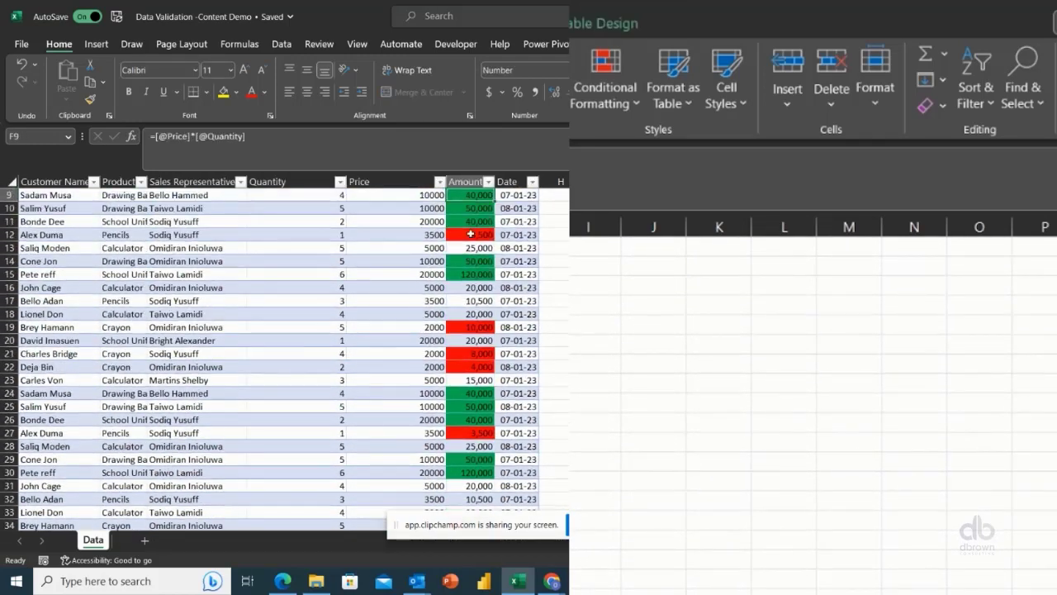
key(Up)
key(Up)
key(Up)
key(Up)
key(Up)
key(Up)
key(Up)
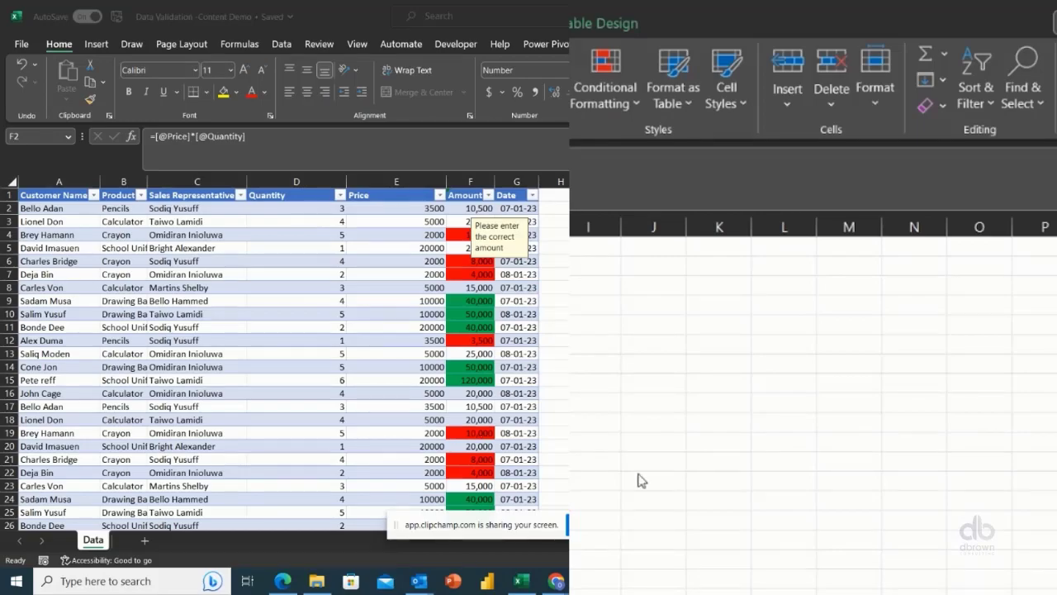
click(556, 580)
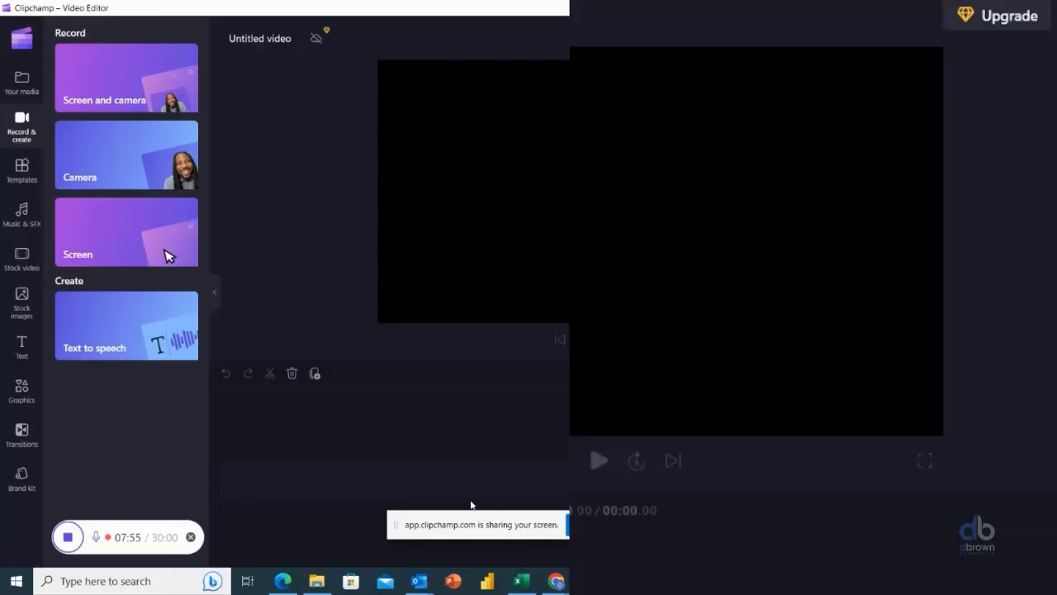